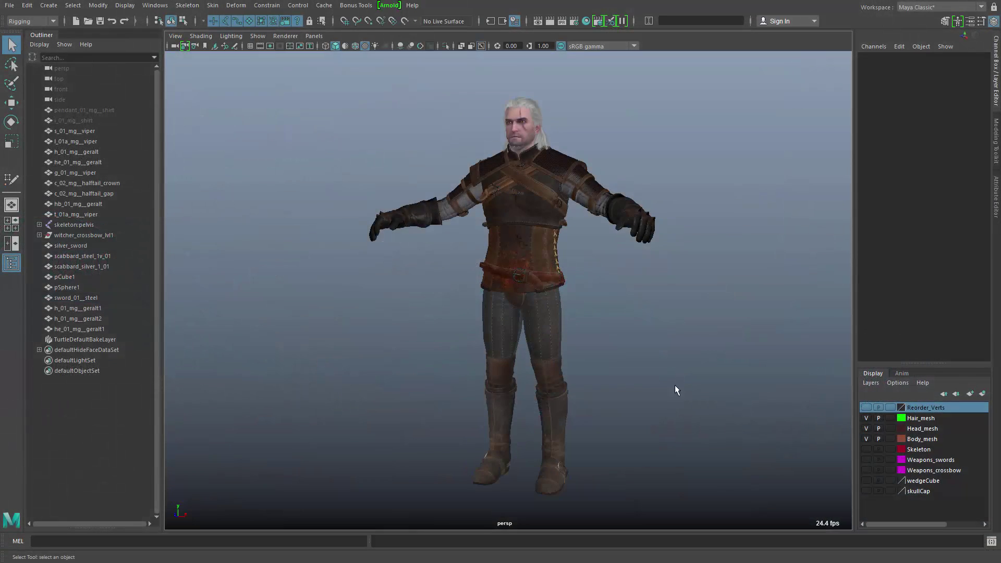
Orbit the persp view and marquee-select all nine meshes of the character
{"action": "left_click_drag", "start_coordinate": [675, 389], "coordinate": [458, 201], "text": "alt"}
{"action": "left_click_drag", "start_coordinate": [344, 85], "coordinate": [662, 475]}
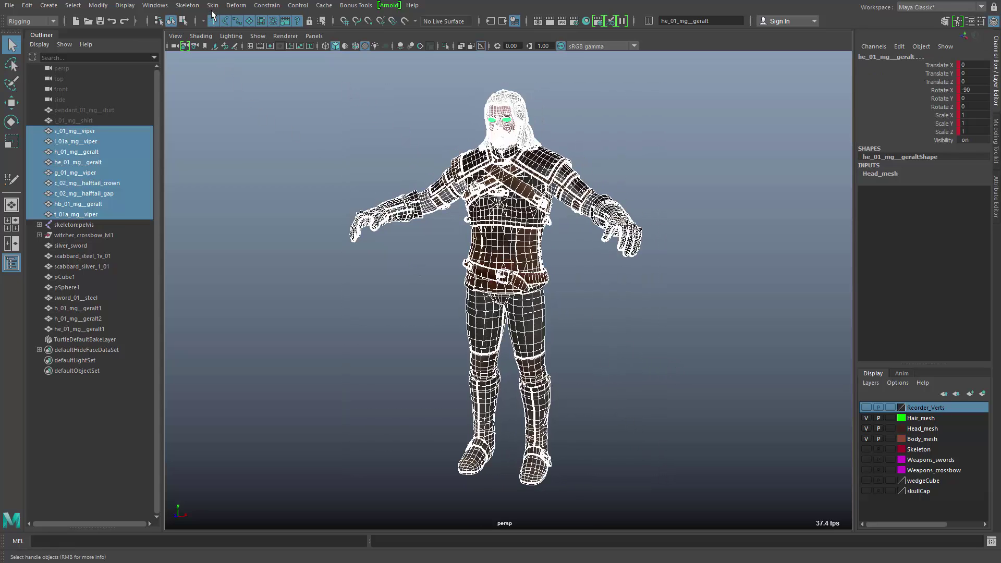
Run Quick Rig's one-click Auto-Rig to build the QuickRigCharacter skeleton and control rig
{"action": "left_click", "coordinate": [197, 6]}
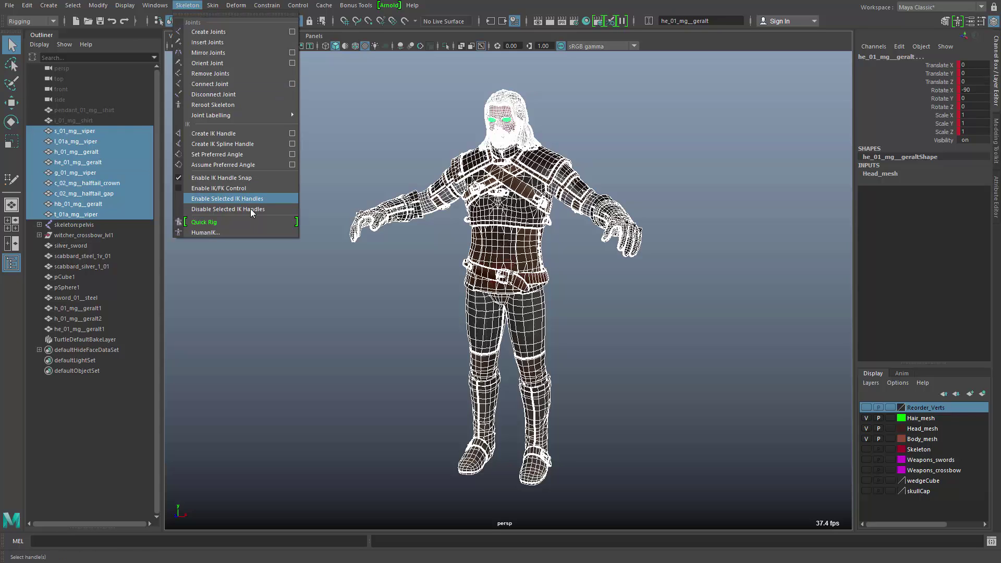
{"action": "left_click", "coordinate": [248, 222]}
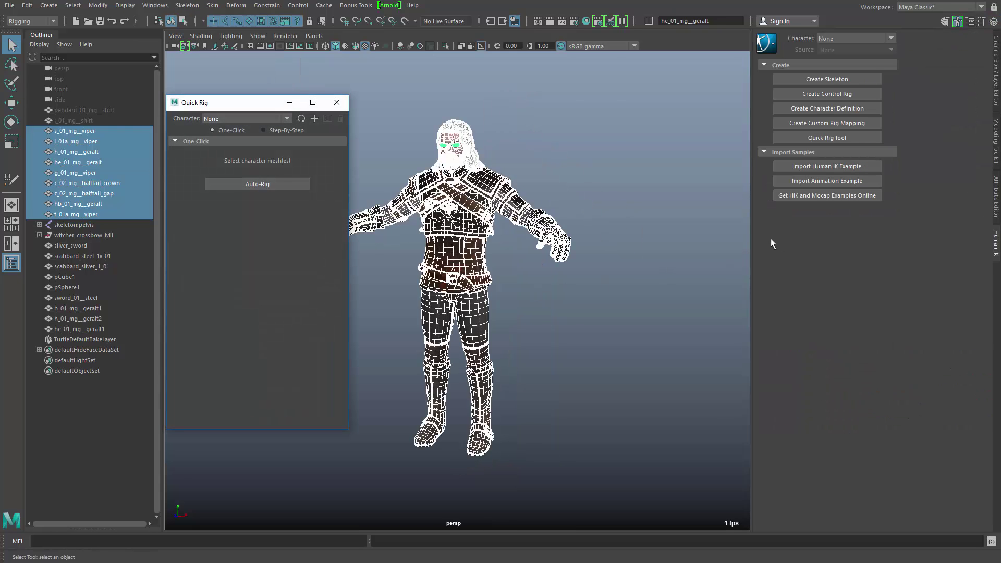
{"action": "left_click", "coordinate": [240, 183]}
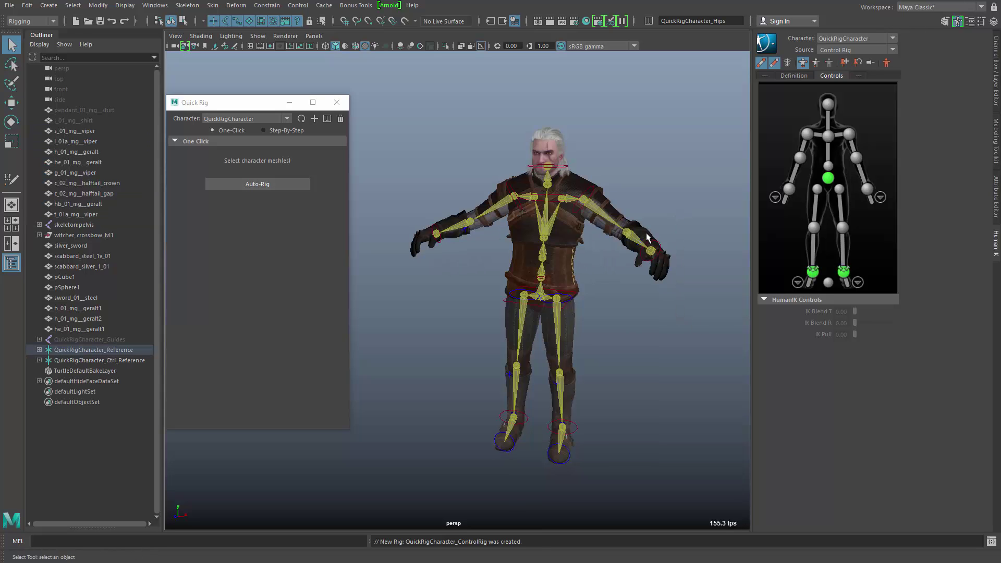
Nudge the left wrist effector with the Move tool, then put Quick Rig in Step-By-Step mode
{"action": "left_click", "coordinate": [649, 243]}
{"action": "key", "text": "w"}
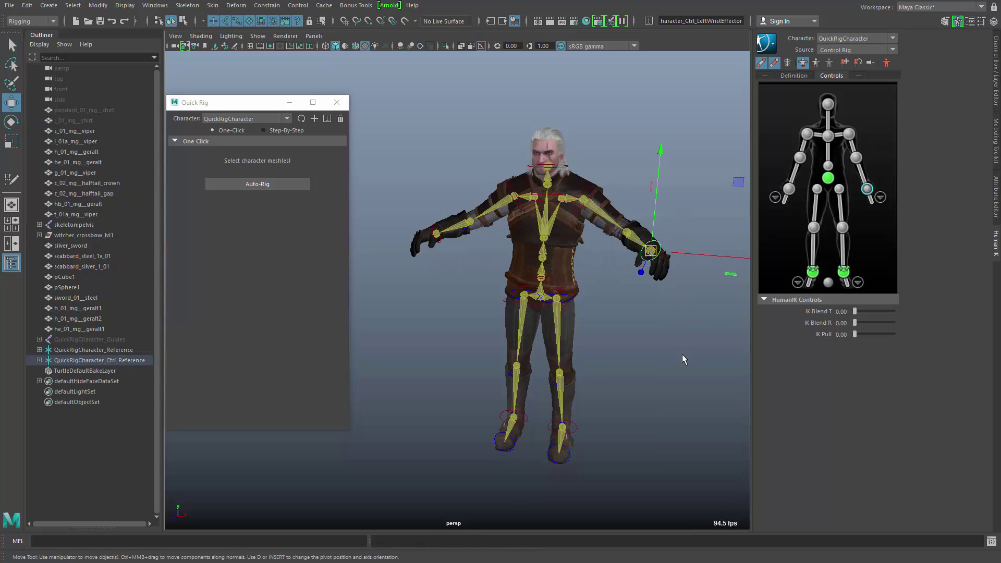
{"action": "mouse_move", "coordinate": [651, 252]}
{"action": "left_mouse_down"}
{"action": "mouse_move", "coordinate": [597, 263]}
{"action": "mouse_move", "coordinate": [594, 297]}
{"action": "mouse_move", "coordinate": [652, 386]}
{"action": "mouse_move", "coordinate": [604, 266]}
{"action": "mouse_move", "coordinate": [521, 244]}
{"action": "mouse_move", "coordinate": [537, 276]}
{"action": "mouse_move", "coordinate": [642, 242]}
{"action": "mouse_move", "coordinate": [677, 298]}
{"action": "mouse_move", "coordinate": [639, 275]}
{"action": "mouse_move", "coordinate": [643, 260]}
{"action": "mouse_move", "coordinate": [661, 279]}
{"action": "mouse_move", "coordinate": [651, 239]}
{"action": "mouse_move", "coordinate": [651, 250]}
{"action": "left_mouse_up"}
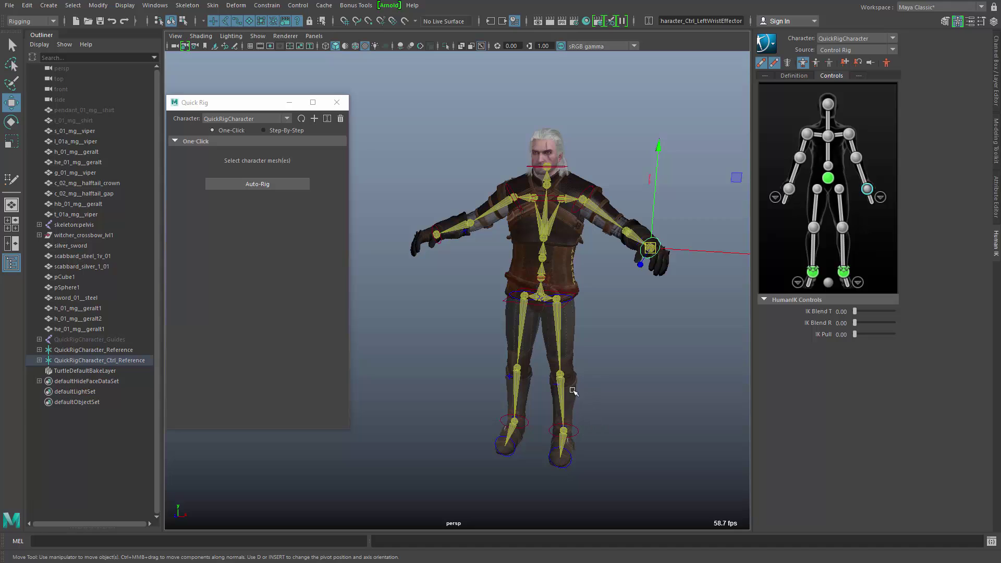
{"action": "left_click", "coordinate": [283, 131]}
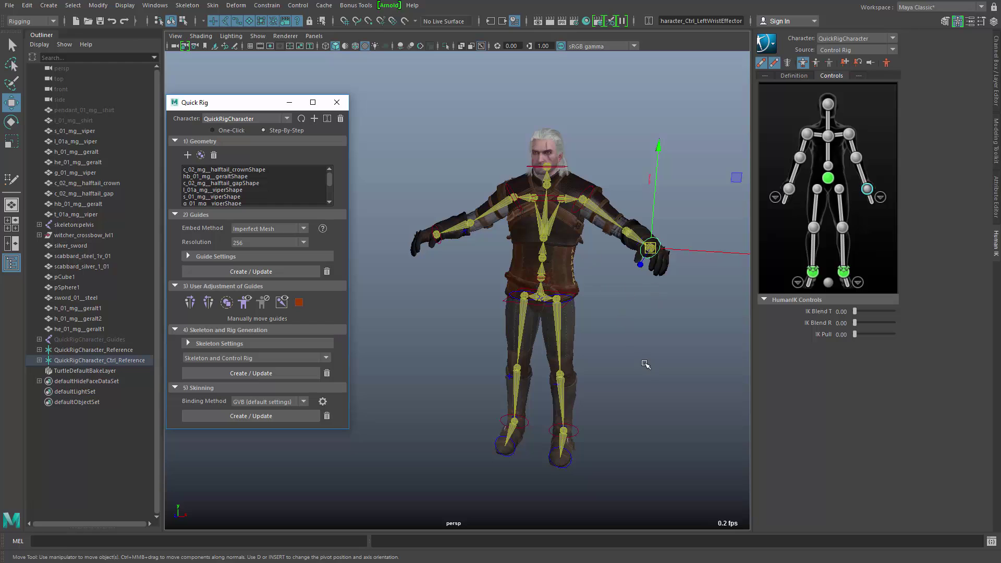
Close the Quick Rig window and reframe the rigged character
{"action": "mouse_move", "coordinate": [646, 364]}
{"action": "left_mouse_down", "text": "alt"}
{"action": "mouse_move", "coordinate": [630, 363]}
{"action": "mouse_move", "coordinate": [627, 379]}
{"action": "mouse_move", "coordinate": [649, 368]}
{"action": "left_mouse_up", "text": "alt"}
{"action": "left_click", "coordinate": [337, 102]}
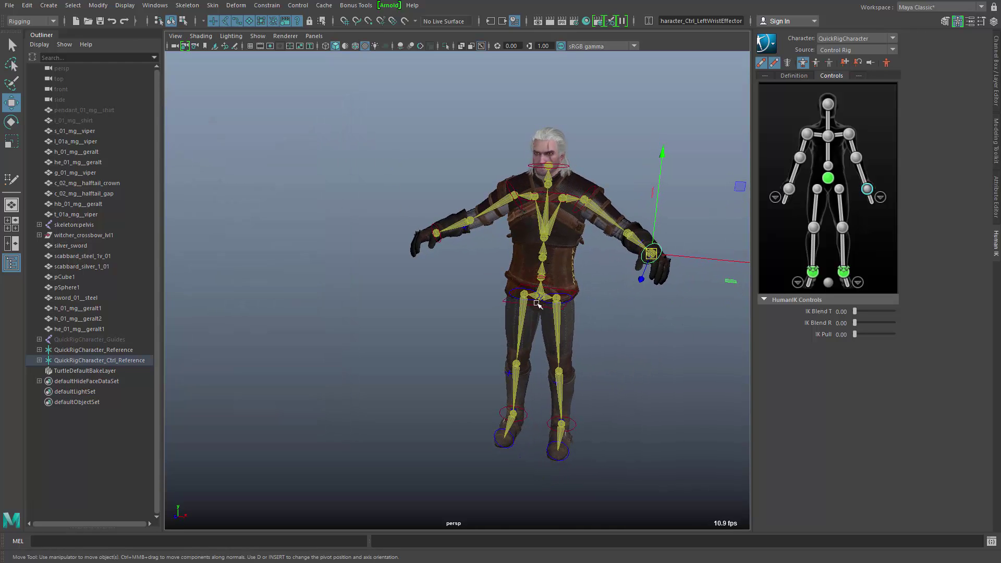
{"action": "middle_click_drag", "start_coordinate": [535, 329], "coordinate": [433, 319], "text": "alt"}
{"action": "right_click_drag", "start_coordinate": [433, 318], "coordinate": [469, 344], "text": "alt"}
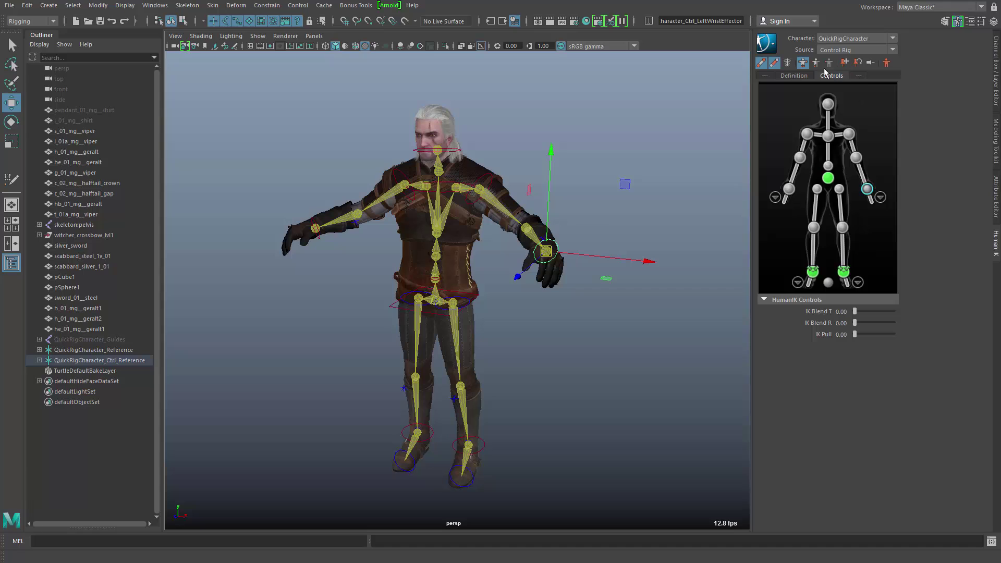
Pick the right wrist, right elbow and left wrist effectors in the HumanIK picker, then hide the skeleton bones
{"action": "left_click", "coordinate": [788, 191]}
{"action": "left_click", "coordinate": [801, 157]}
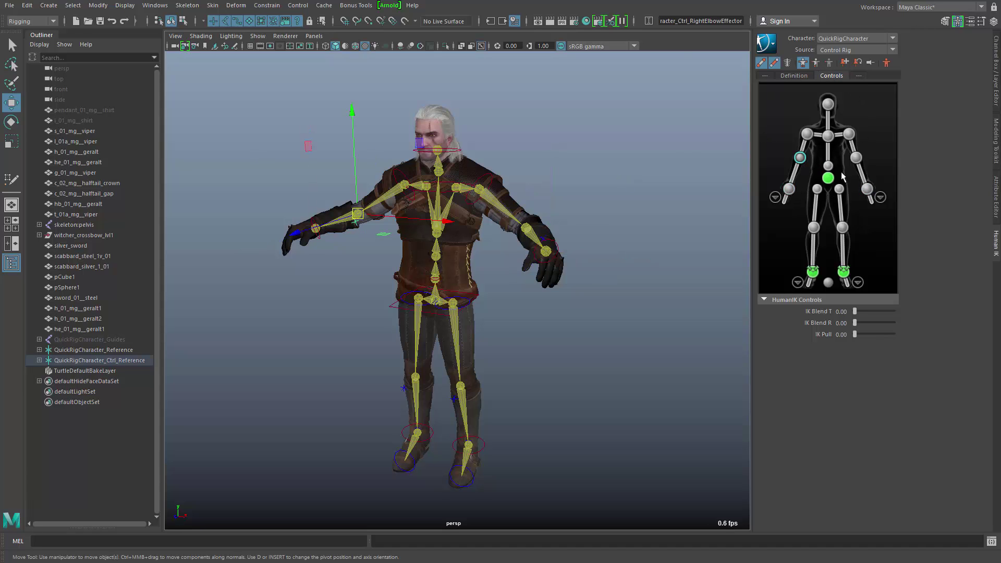
{"action": "left_click", "coordinate": [867, 190]}
{"action": "middle_click_drag", "start_coordinate": [593, 315], "coordinate": [610, 312], "text": "alt"}
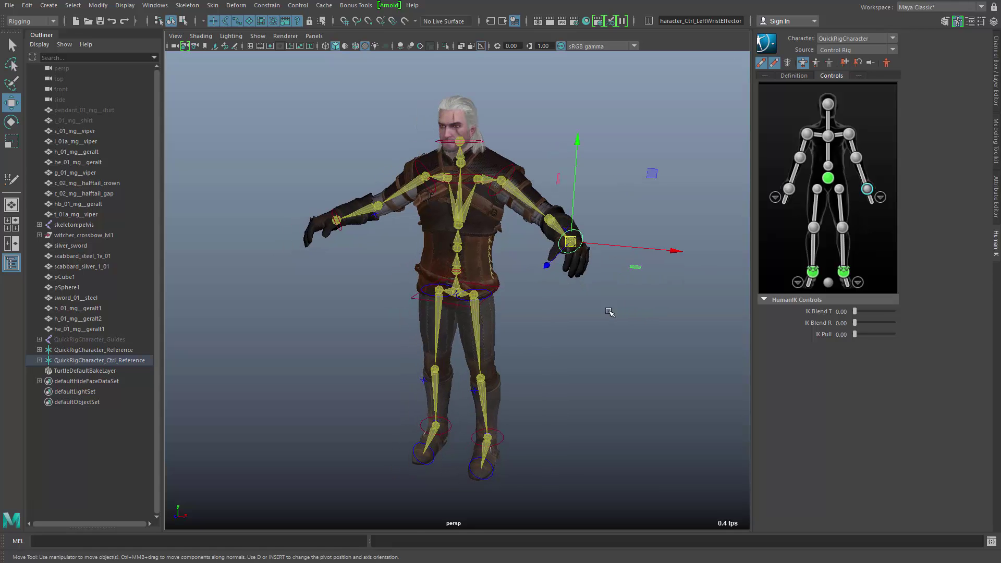
{"action": "left_click", "coordinate": [773, 64]}
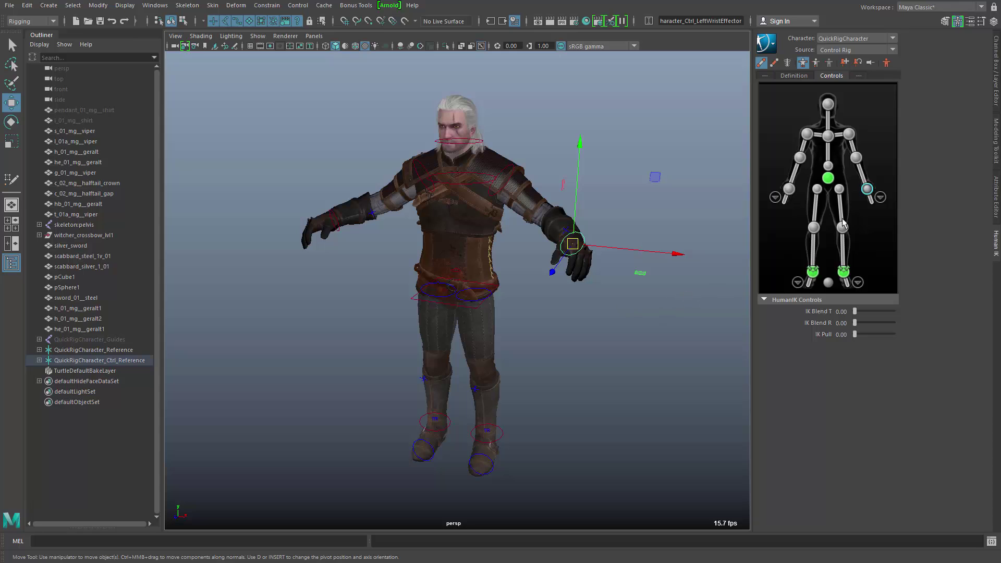
Select the left wrist effector and pick-walk Up to QuickRigCharacter_Ctrl_Reference
{"action": "left_click", "coordinate": [790, 190]}
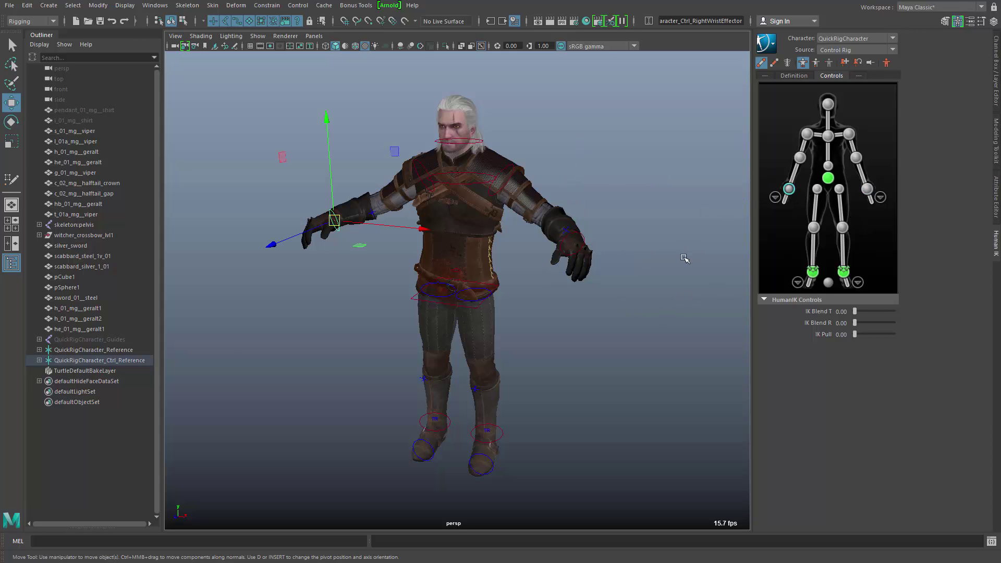
{"action": "scroll", "coordinate": [579, 375], "scroll_direction": "up", "scroll_amount": 3}
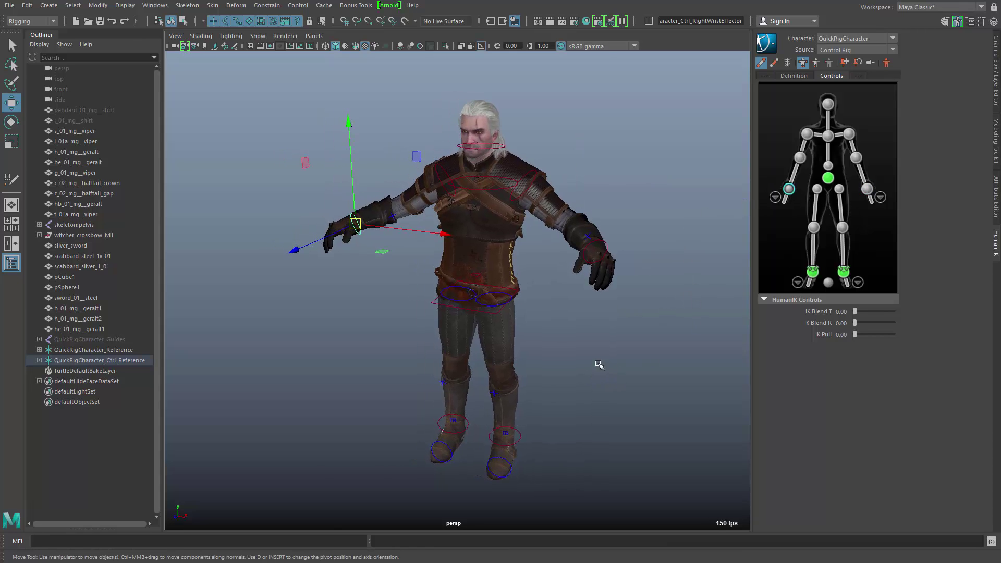
{"action": "scroll", "coordinate": [596, 365], "scroll_direction": "up", "scroll_amount": 4}
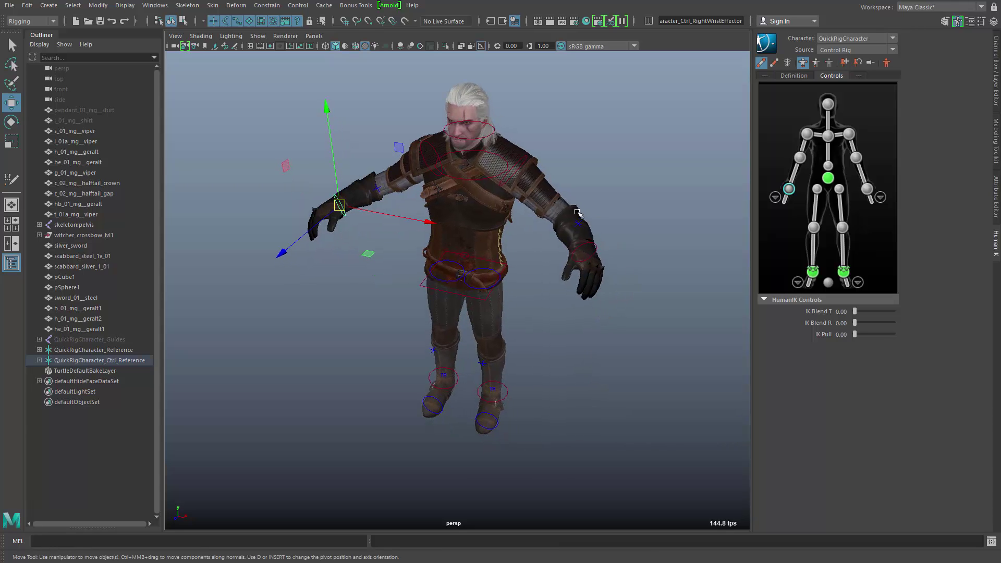
{"action": "left_click", "coordinate": [583, 256]}
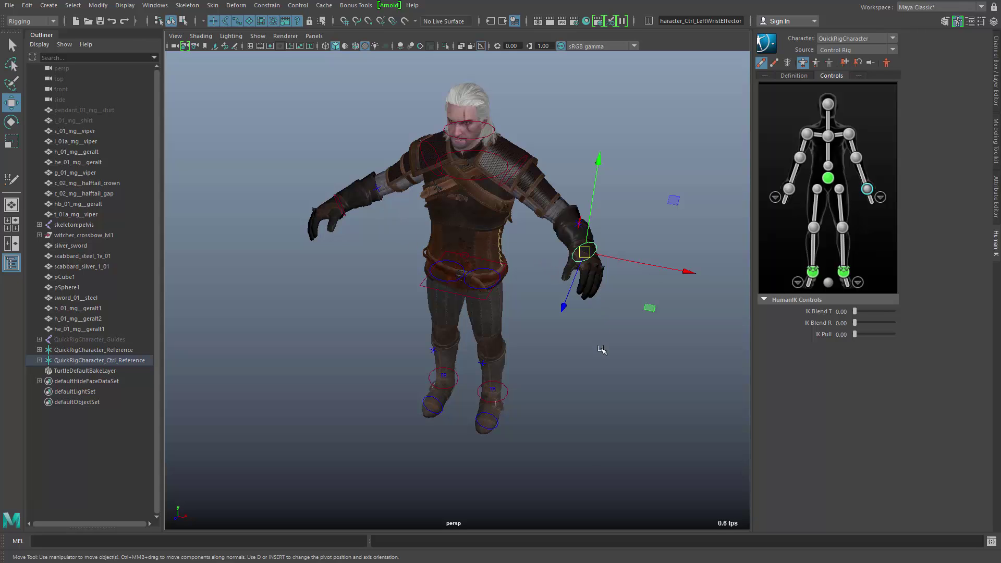
{"action": "left_click_drag", "start_coordinate": [552, 348], "coordinate": [616, 331], "text": "alt"}
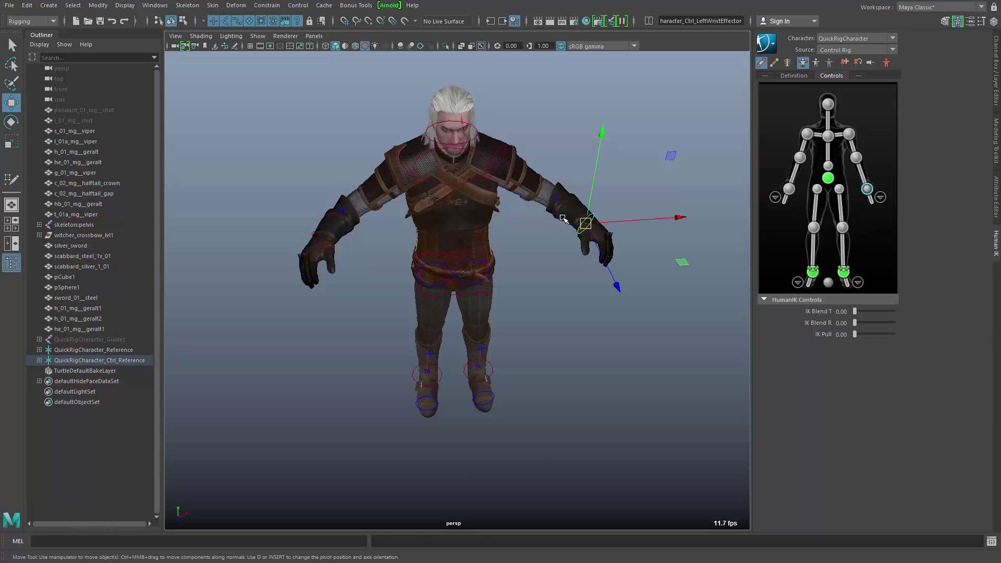
{"action": "key", "text": "Up"}
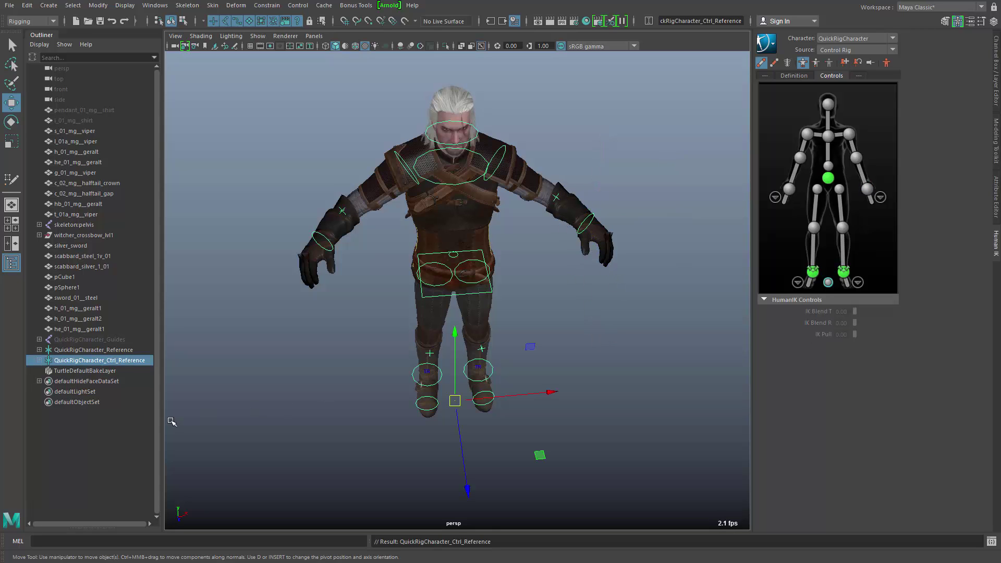
Expand and collapse QuickRigCharacter_Ctrl_Reference in the Outliner to review its flat effector list
{"action": "left_click", "coordinate": [39, 360]}
{"action": "scroll", "coordinate": [111, 359], "scroll_direction": "down", "scroll_amount": 3}
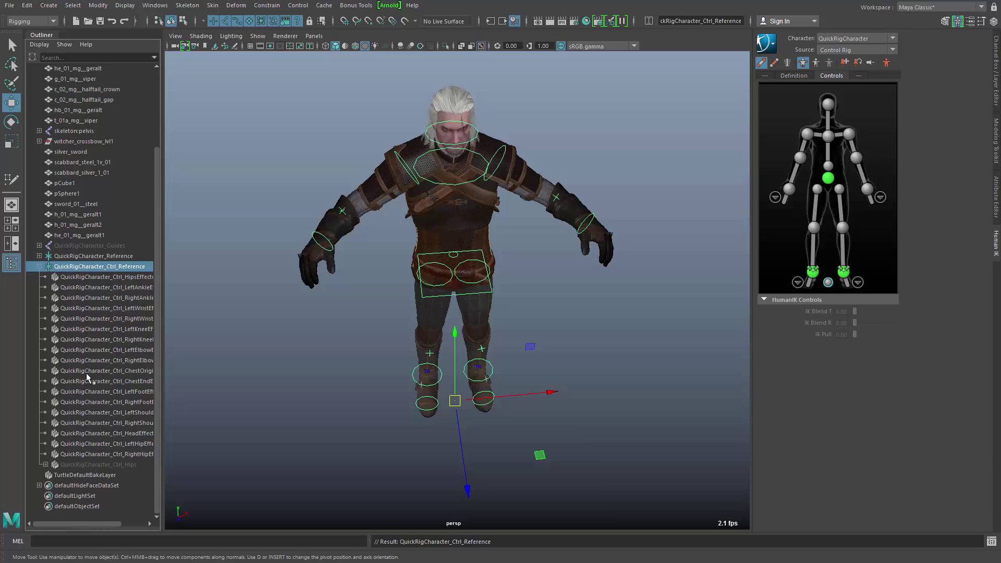
{"action": "left_click", "coordinate": [39, 267]}
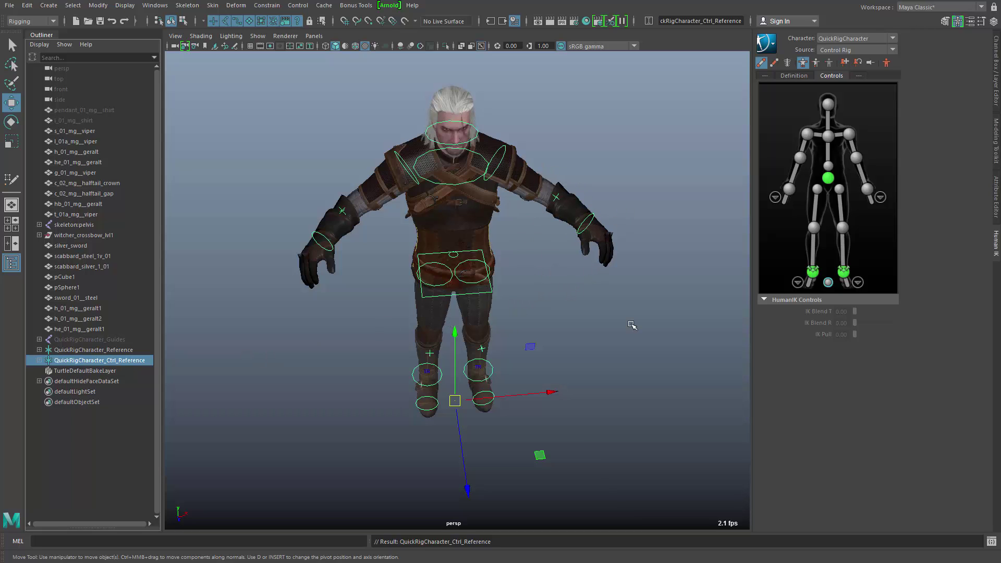
Reframe the character and bring up the Control menu's controller commands
{"action": "left_click_drag", "start_coordinate": [647, 322], "coordinate": [592, 350], "text": "alt"}
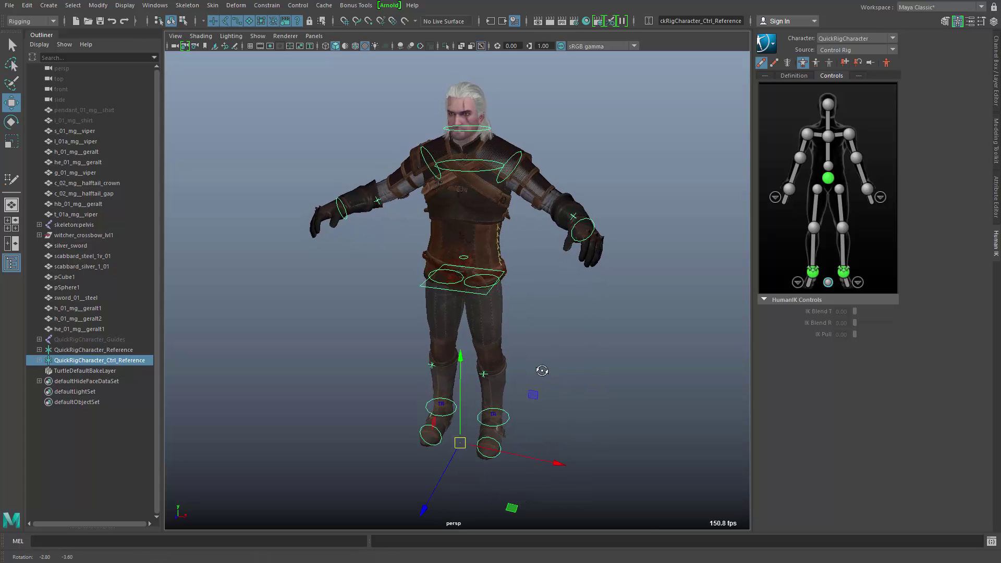
{"action": "middle_click_drag", "start_coordinate": [538, 372], "coordinate": [528, 368], "text": "alt"}
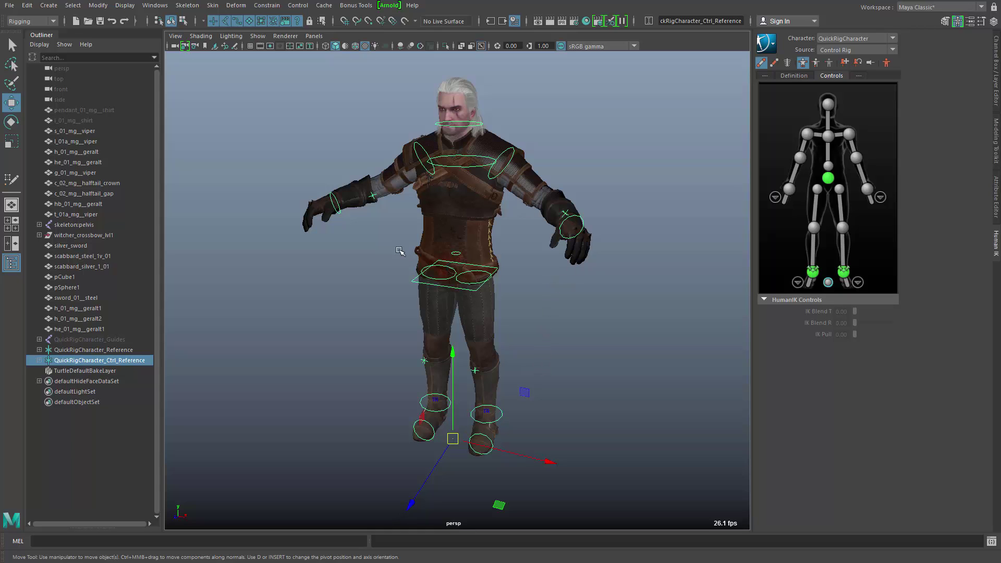
{"action": "left_click", "coordinate": [303, 6]}
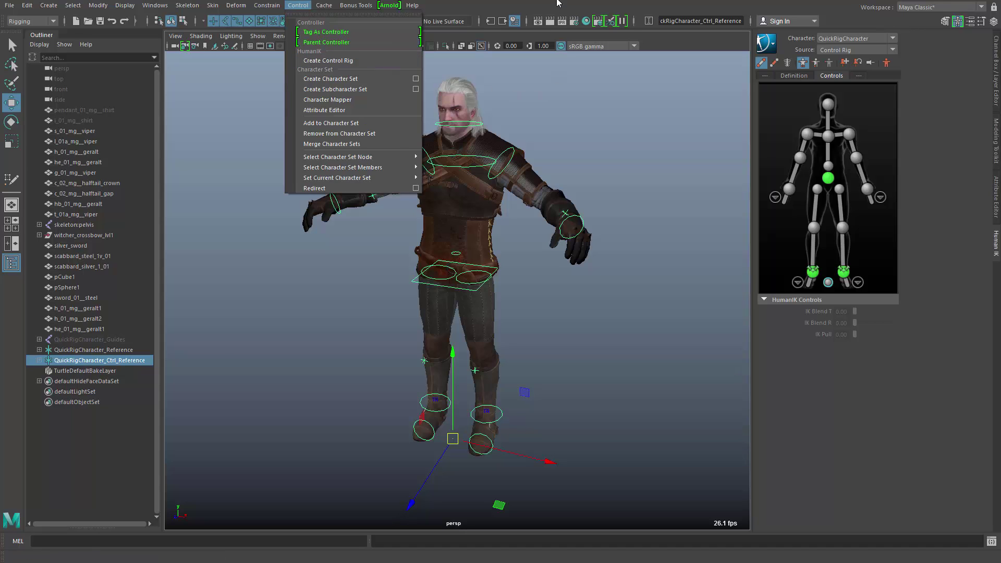
Switch to the Select tool (Q) and marquee-select all HumanIK control rig effectors
{"action": "left_click_drag", "start_coordinate": [297, 98], "coordinate": [600, 475]}
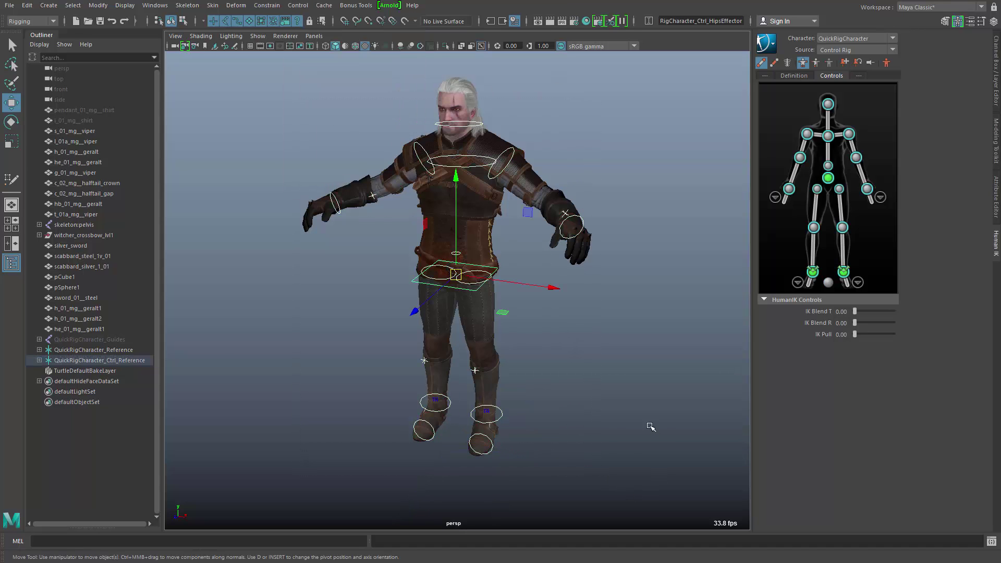
{"action": "key", "text": "q"}
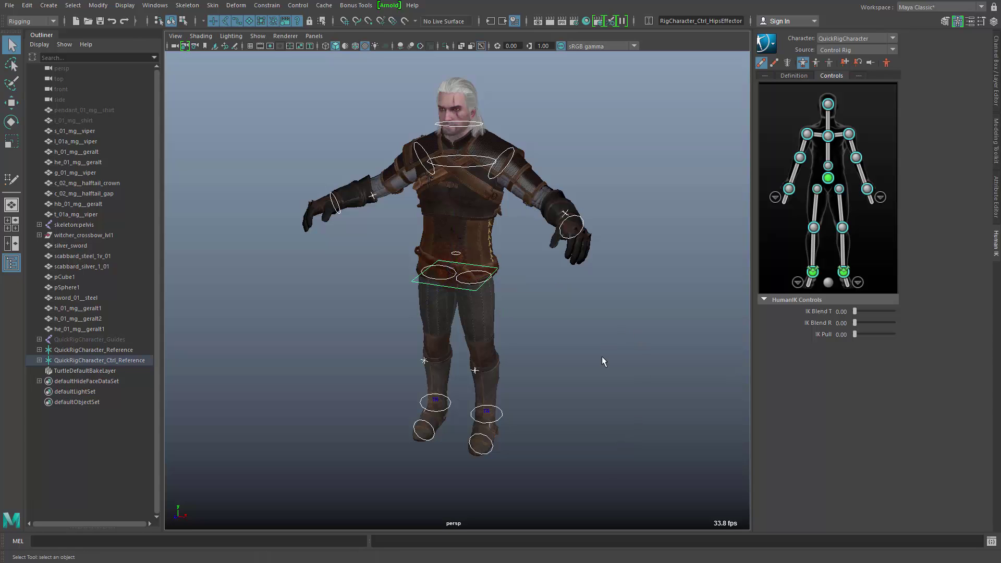
{"action": "left_click_drag", "start_coordinate": [602, 355], "coordinate": [603, 409], "text": "alt"}
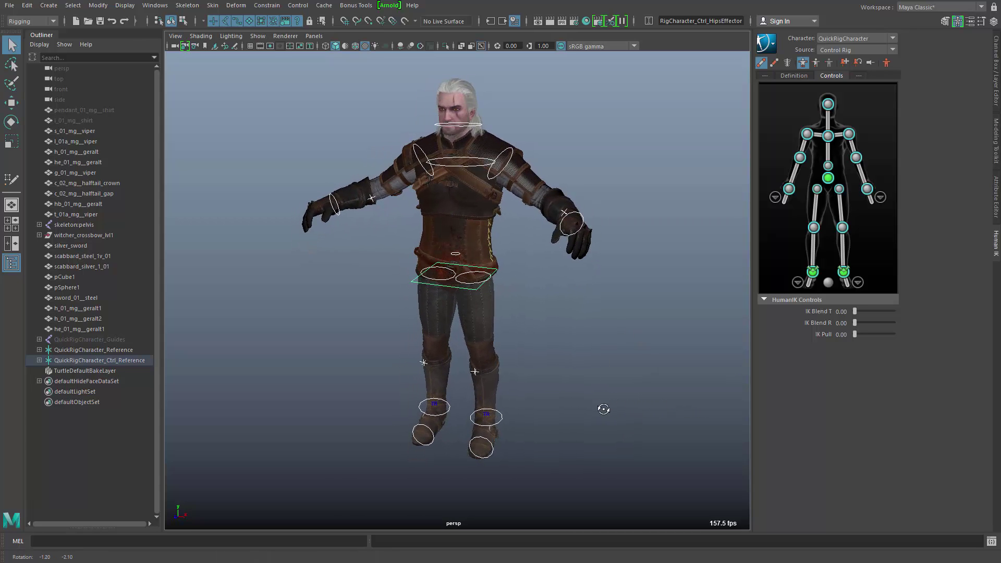
{"action": "left_click_drag", "start_coordinate": [291, 89], "coordinate": [600, 470]}
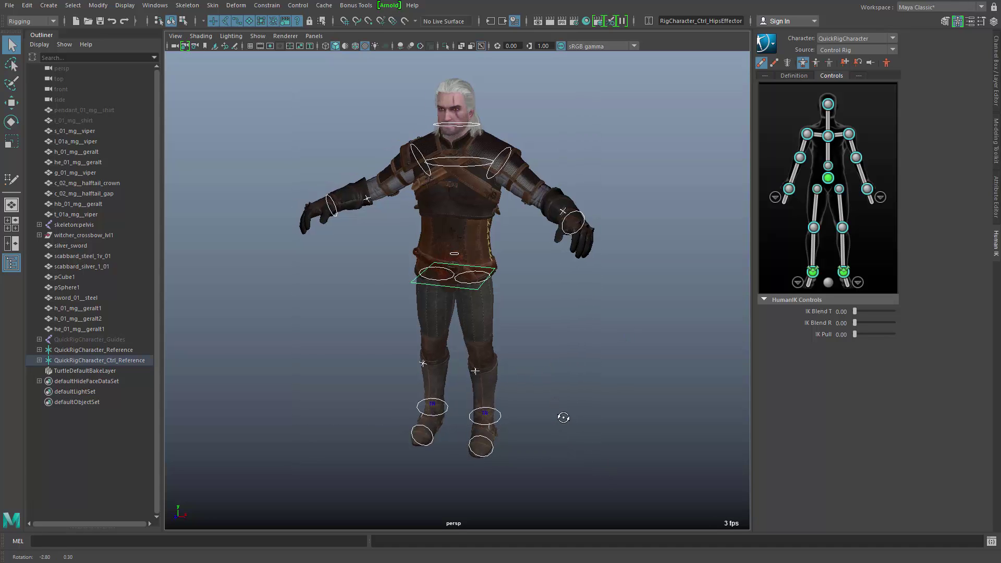
{"action": "left_click", "coordinate": [290, 5]}
{"action": "left_click", "coordinate": [288, 3]}
Tear off the Control menu into a floating window beside a frontal view of the character
{"action": "left_click", "coordinate": [288, 3]}
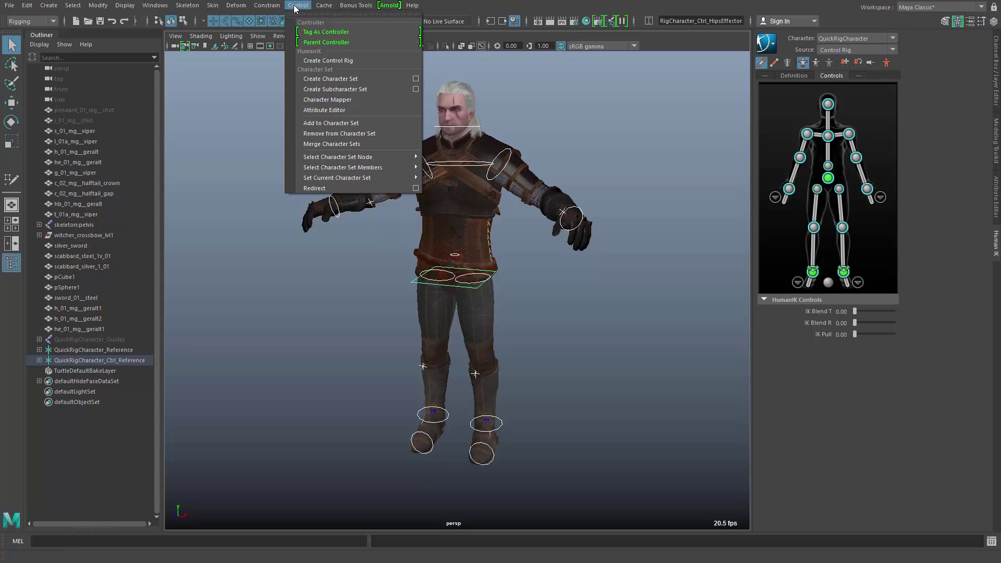
{"action": "left_click", "coordinate": [300, 10]}
{"action": "left_click_drag", "start_coordinate": [306, 2], "coordinate": [655, 81]}
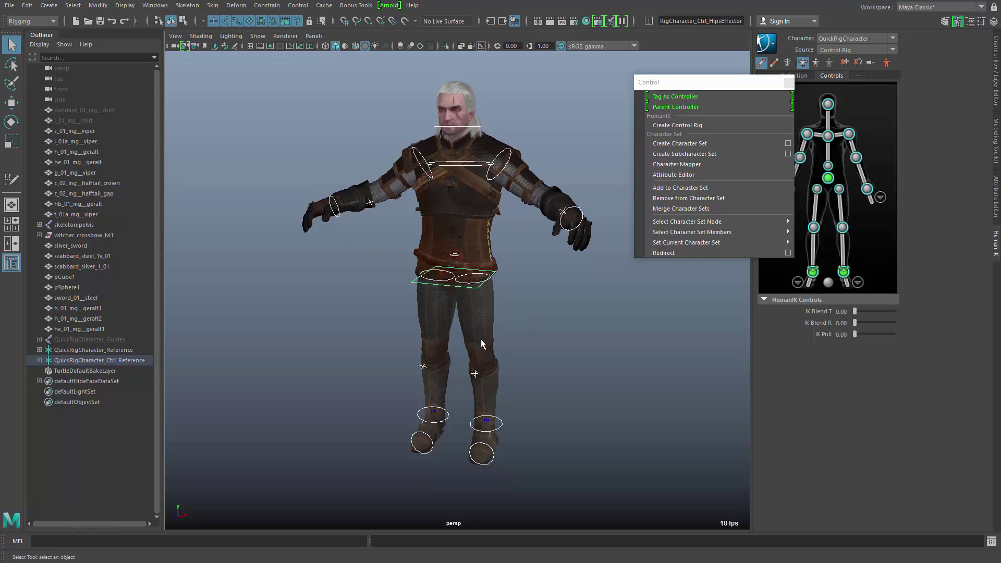
{"action": "left_click_drag", "start_coordinate": [446, 272], "coordinate": [529, 297], "text": "alt"}
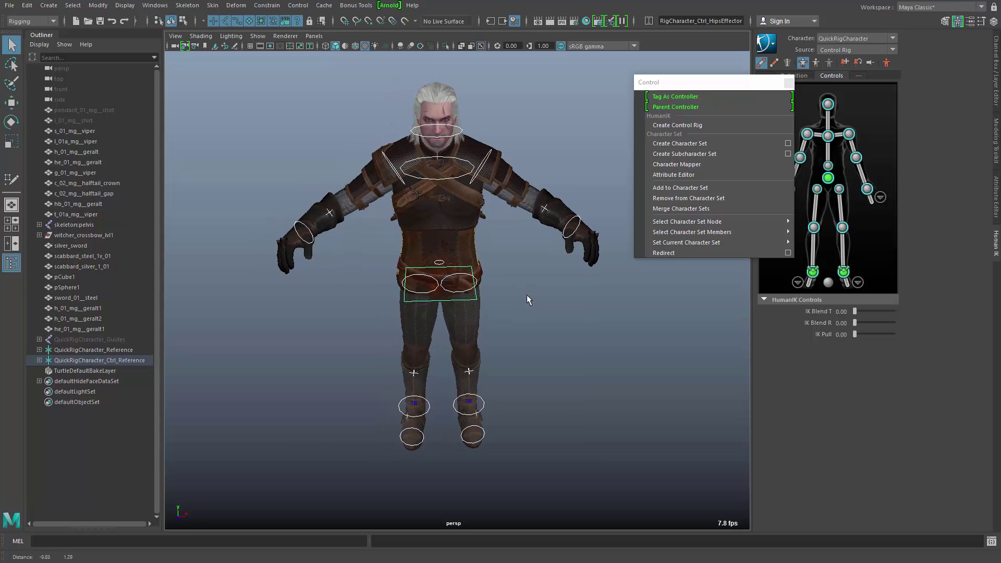
Parent the left wrist under the elbow, elbow under shoulder, and shoulder under chest
{"action": "left_click", "coordinate": [563, 228]}
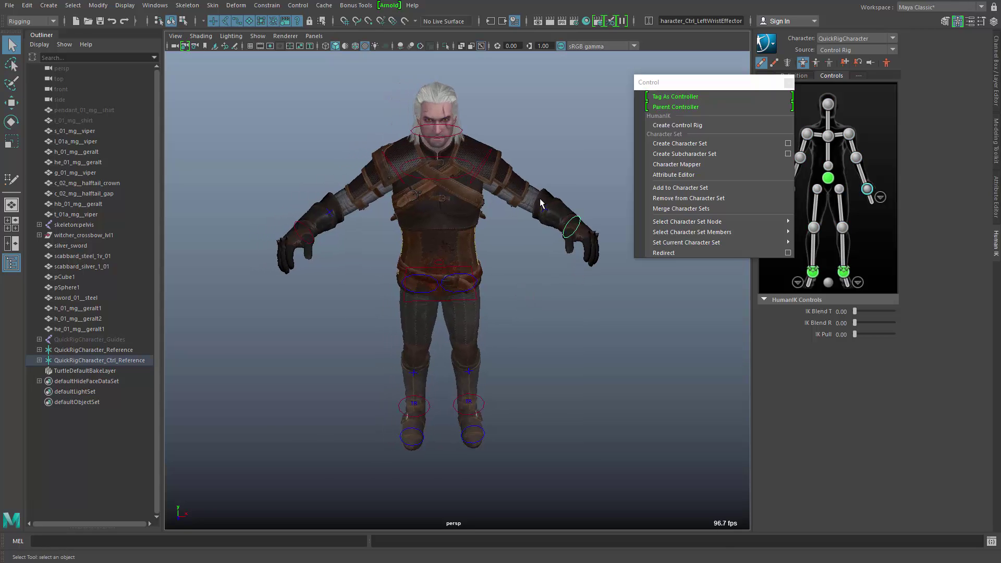
{"action": "left_click", "coordinate": [544, 208]}
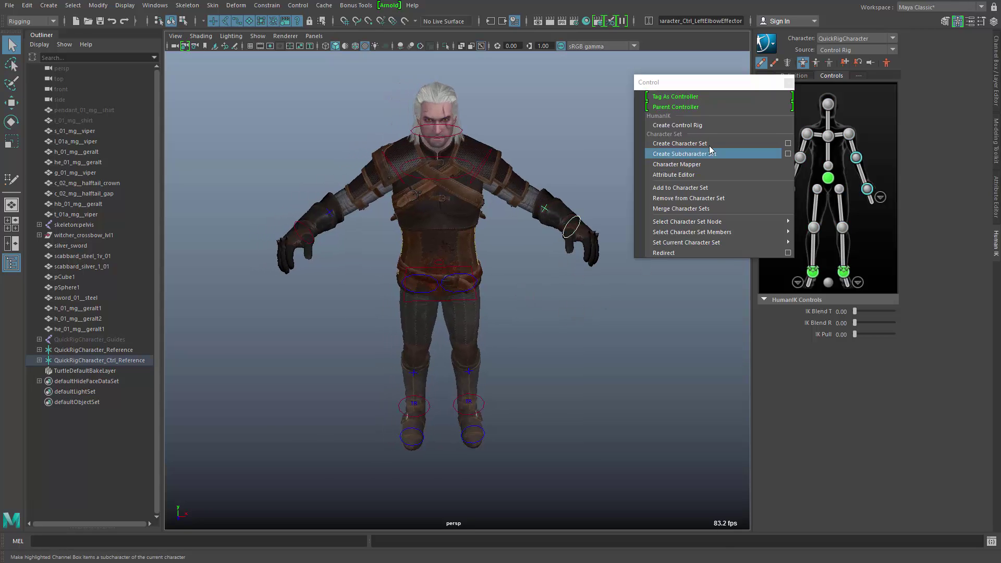
{"action": "left_click", "coordinate": [676, 108]}
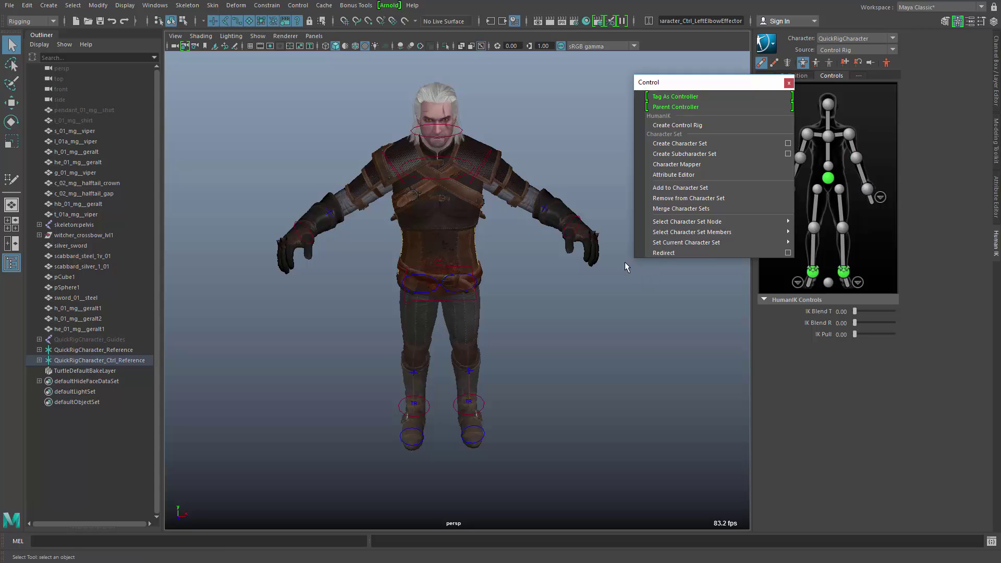
{"action": "left_click", "coordinate": [544, 209]}
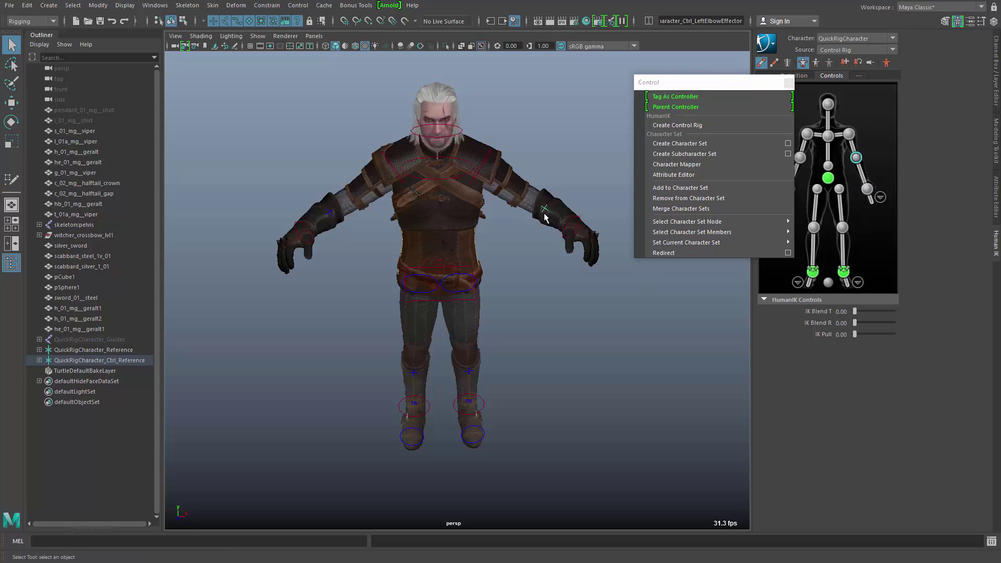
{"action": "left_click", "coordinate": [487, 154], "text": "shift"}
{"action": "left_click", "coordinate": [675, 107]}
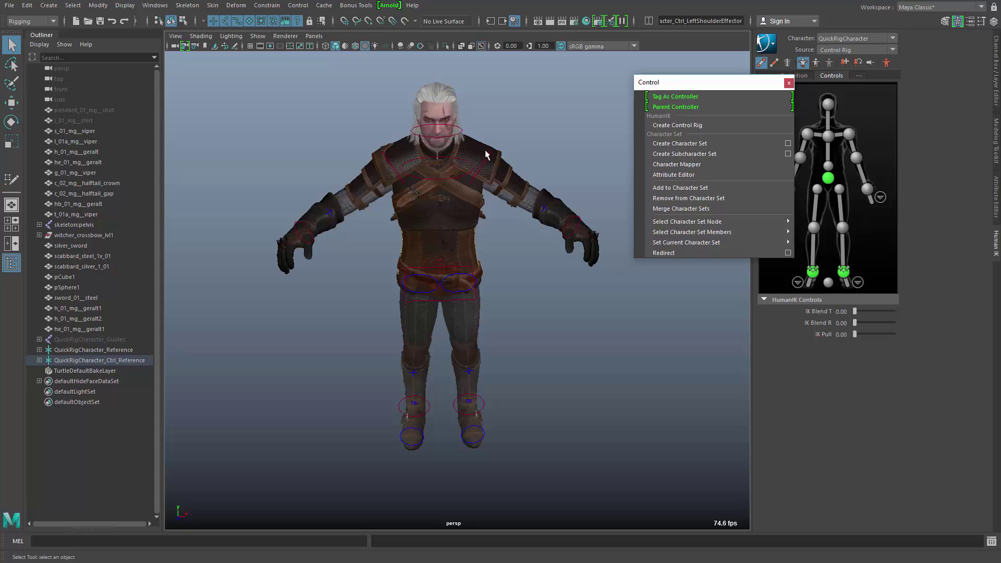
{"action": "left_click", "coordinate": [465, 171]}
{"action": "left_click", "coordinate": [458, 189], "text": "shift"}
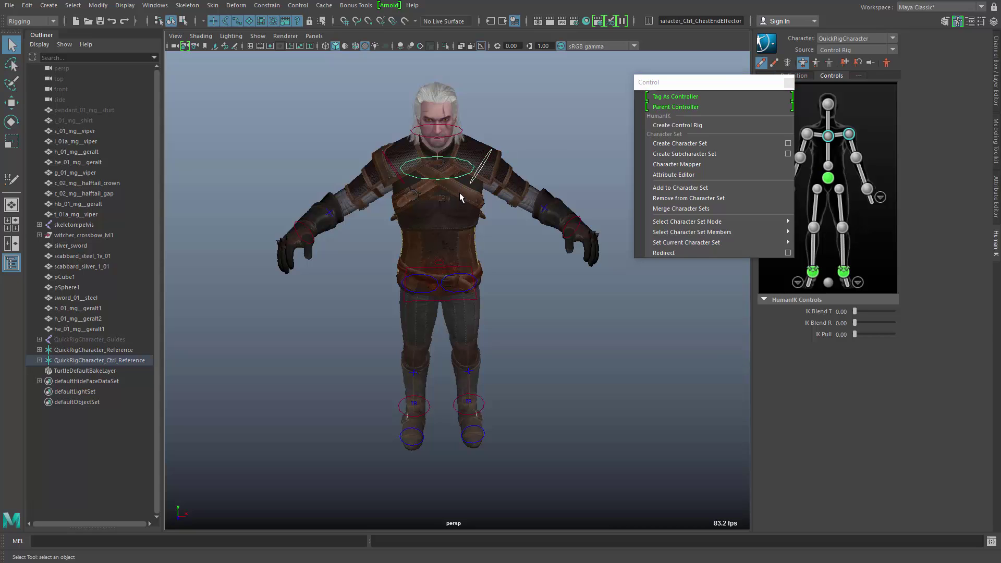
{"action": "left_click", "coordinate": [462, 191]}
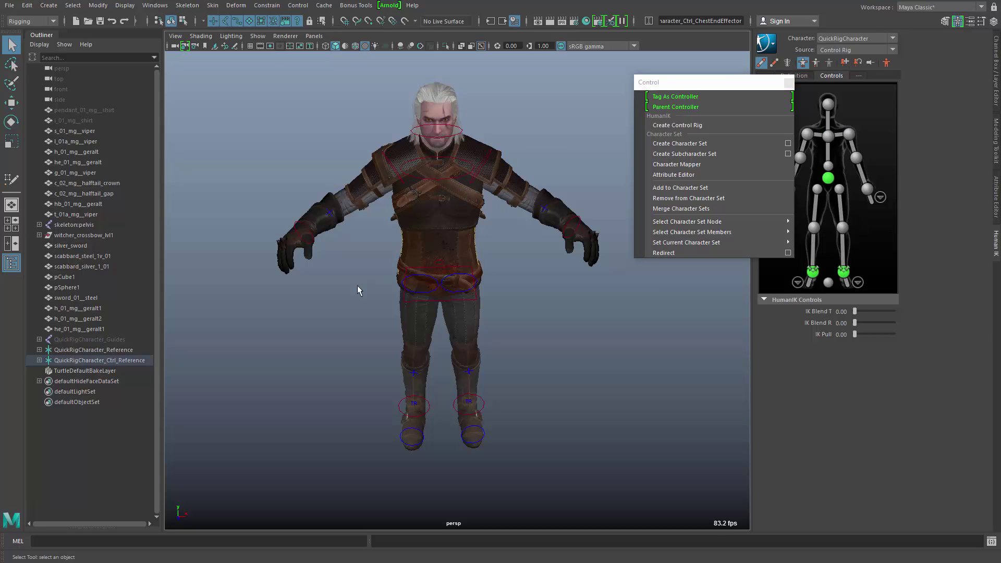
Parent the right elbow under the right shoulder, then the right shoulder and head under the chest
{"action": "left_click", "coordinate": [329, 212]}
{"action": "left_click", "coordinate": [392, 164]}
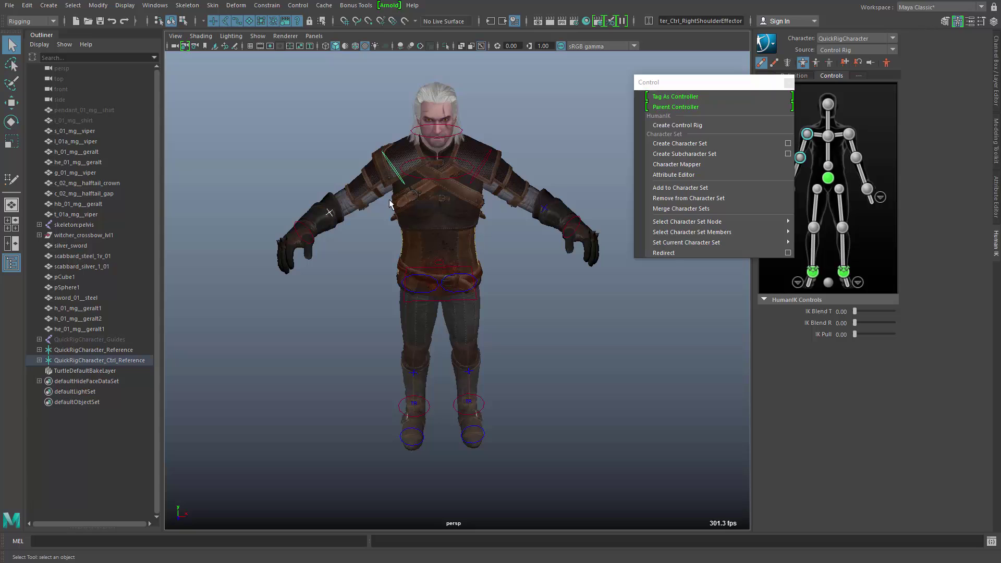
{"action": "left_click", "coordinate": [394, 209]}
{"action": "left_click", "coordinate": [490, 167]}
{"action": "left_click", "coordinate": [460, 130], "text": "shift"}
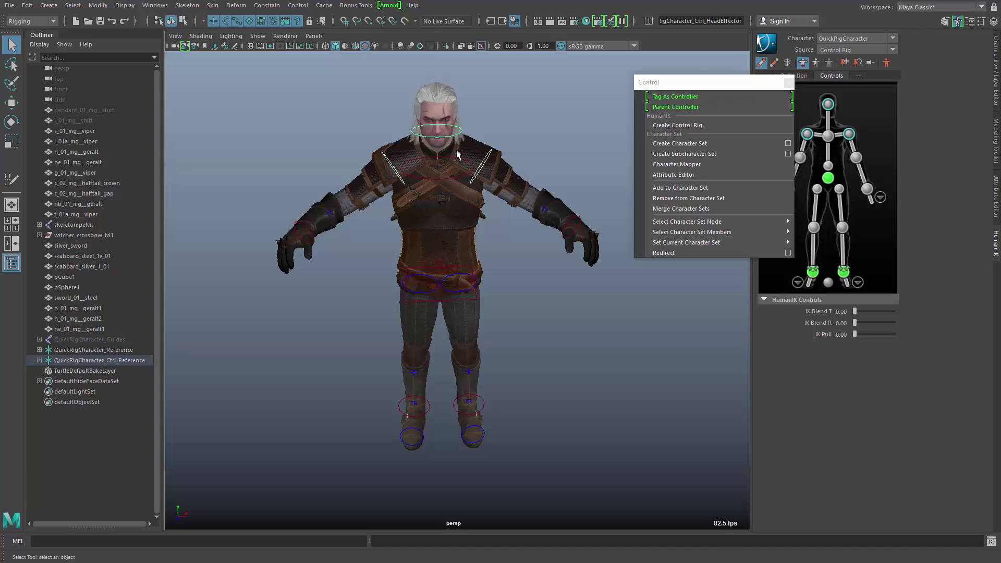
{"action": "left_click", "coordinate": [445, 184], "text": "shift"}
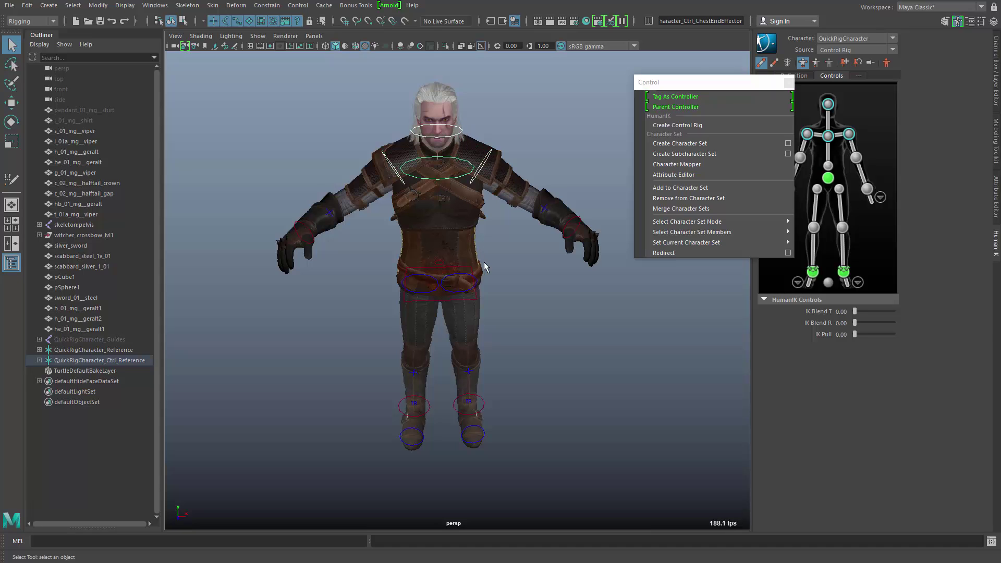
{"action": "left_click", "coordinate": [485, 263]}
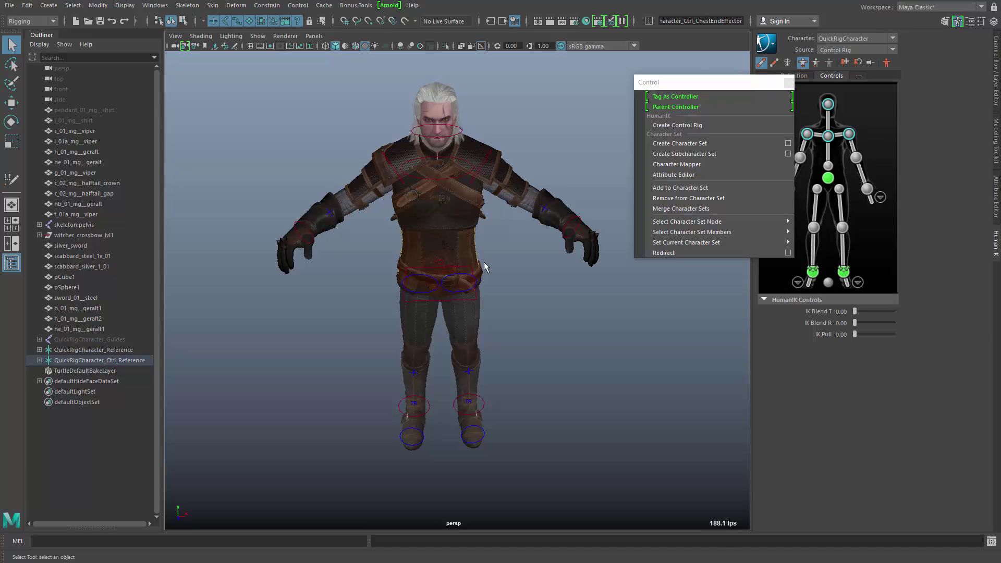
Parent the chest controller under the chest origin, and the chest origin under the hips
{"action": "left_click", "coordinate": [443, 177]}
{"action": "left_click", "coordinate": [439, 262], "text": "shift"}
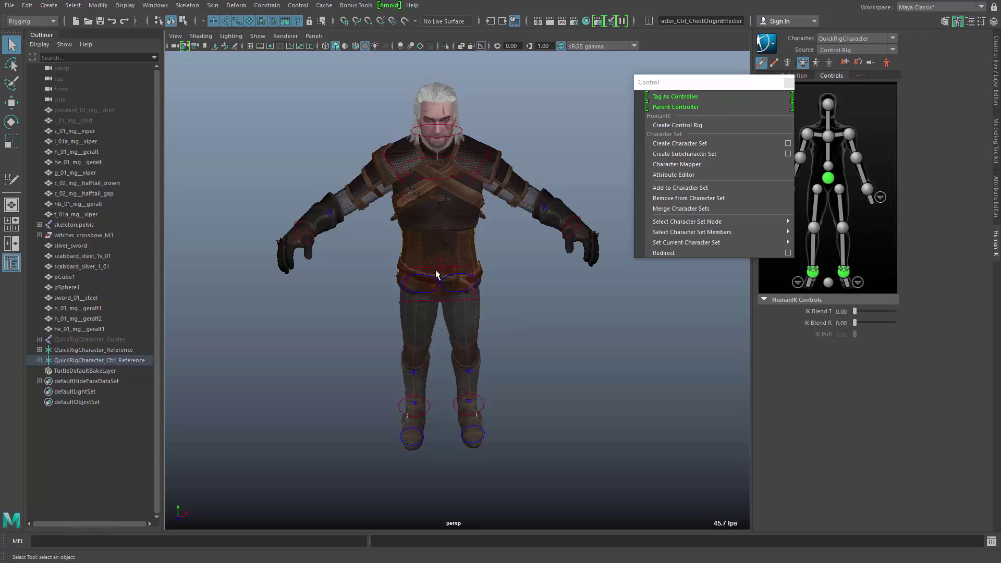
{"action": "left_click", "coordinate": [439, 263]}
{"action": "left_click", "coordinate": [454, 276], "text": "shift"}
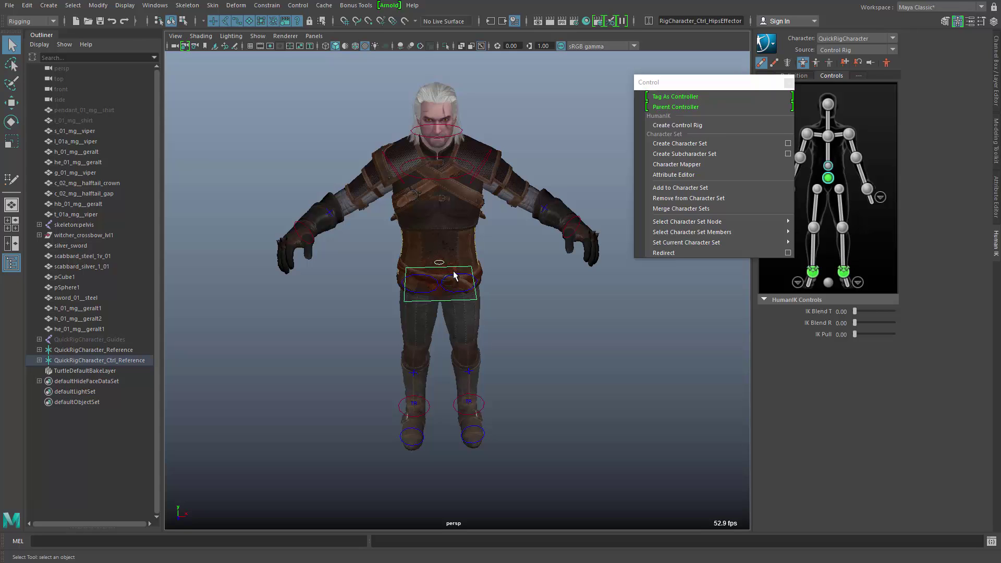
{"action": "left_click", "coordinate": [453, 278]}
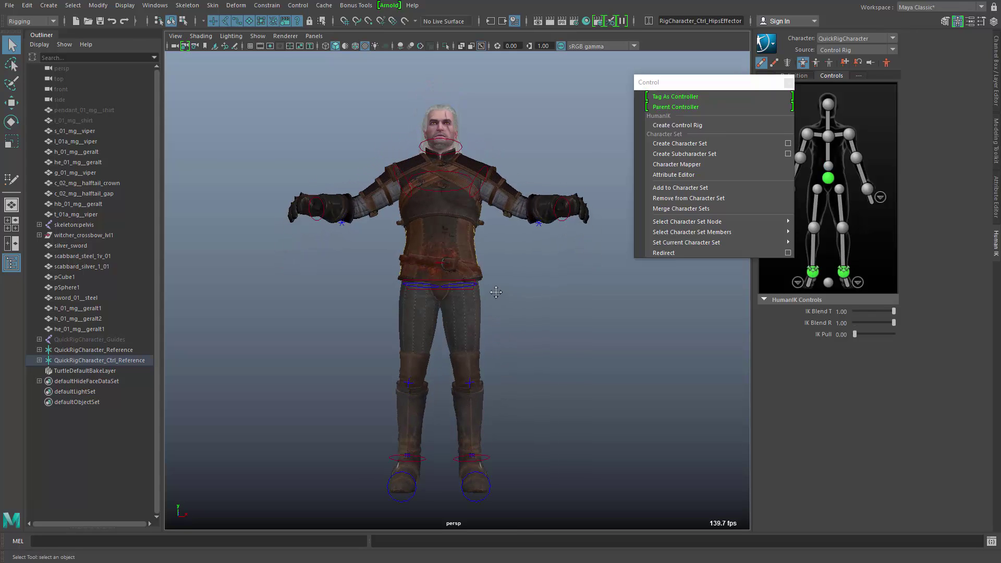
Zoom in on the legs and select the left and right leg effectors, correcting stray picks
{"action": "right_click_drag", "start_coordinate": [447, 328], "coordinate": [488, 277], "text": "alt"}
{"action": "mouse_move", "coordinate": [489, 277]}
{"action": "left_mouse_down", "text": "alt"}
{"action": "mouse_move", "coordinate": [501, 208]}
{"action": "mouse_move", "coordinate": [491, 172]}
{"action": "mouse_move", "coordinate": [495, 267]}
{"action": "left_mouse_up", "text": "alt"}
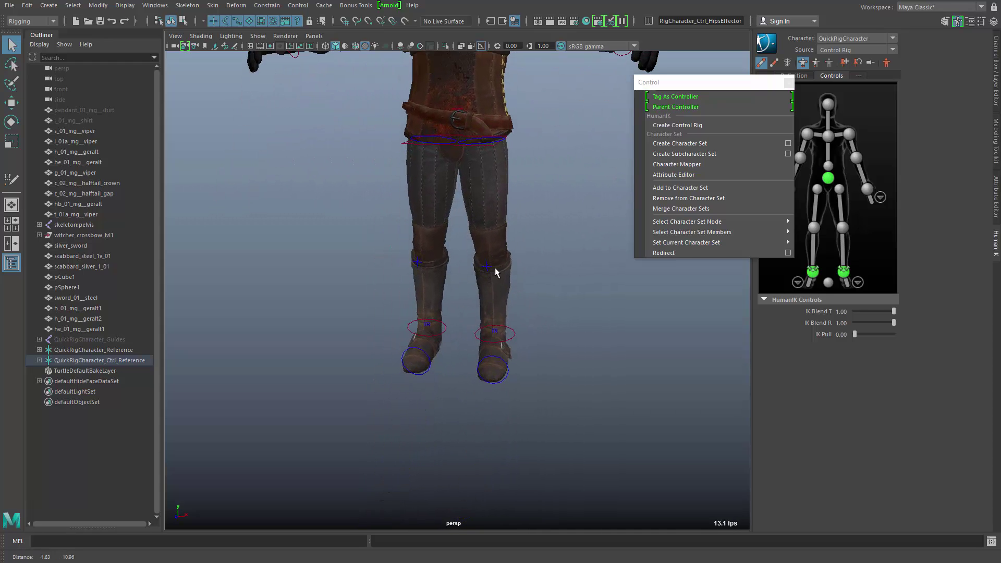
{"action": "left_click", "coordinate": [512, 334]}
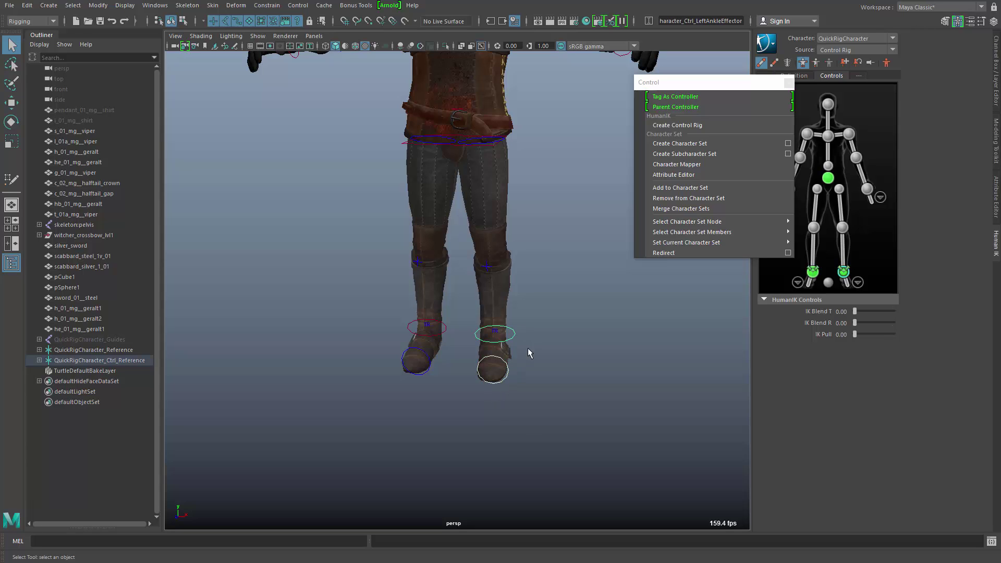
{"action": "left_click", "coordinate": [540, 350]}
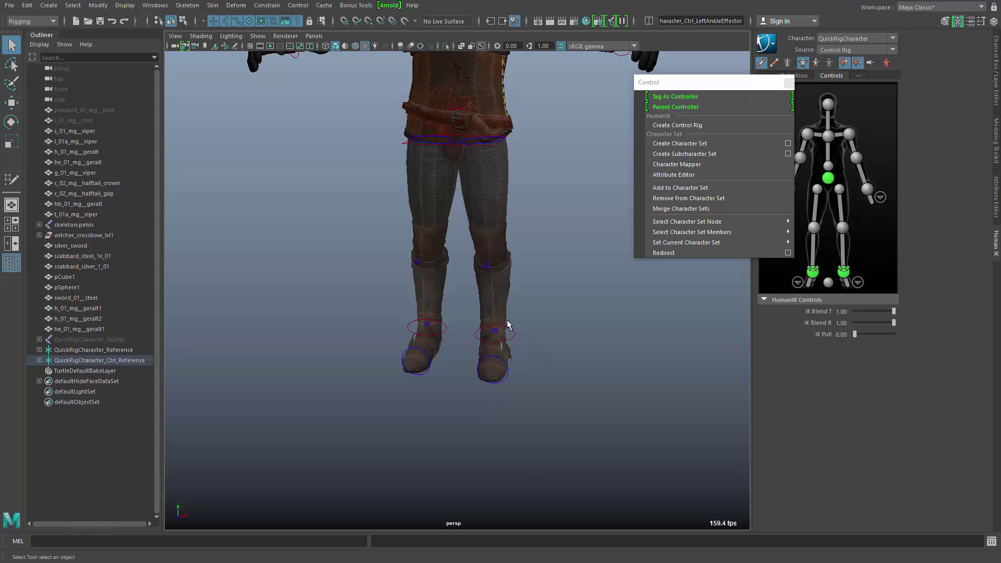
{"action": "left_click", "coordinate": [486, 266]}
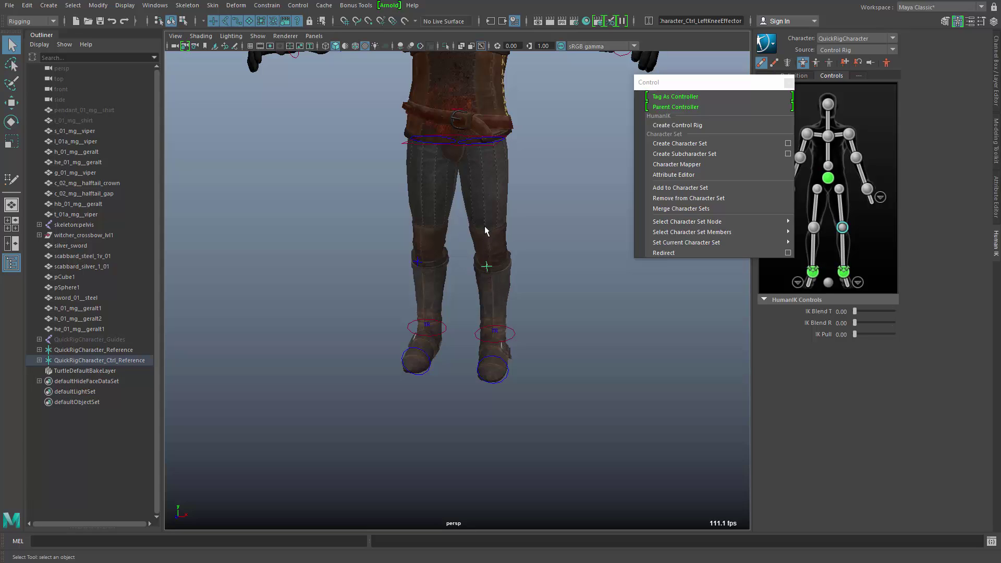
{"action": "left_click", "coordinate": [467, 140]}
{"action": "left_click", "coordinate": [422, 364]}
{"action": "left_click", "coordinate": [448, 328]}
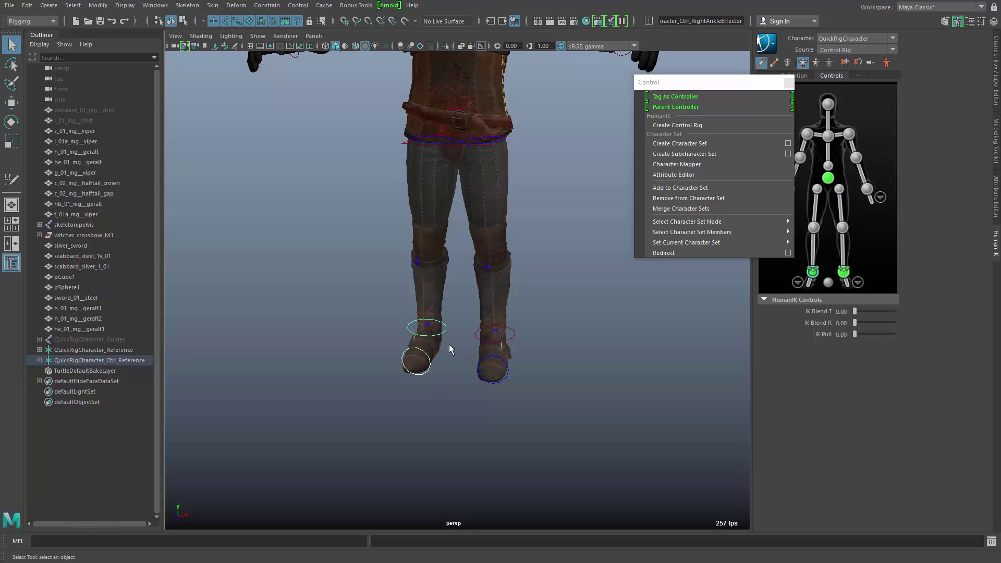
{"action": "left_click", "coordinate": [417, 262]}
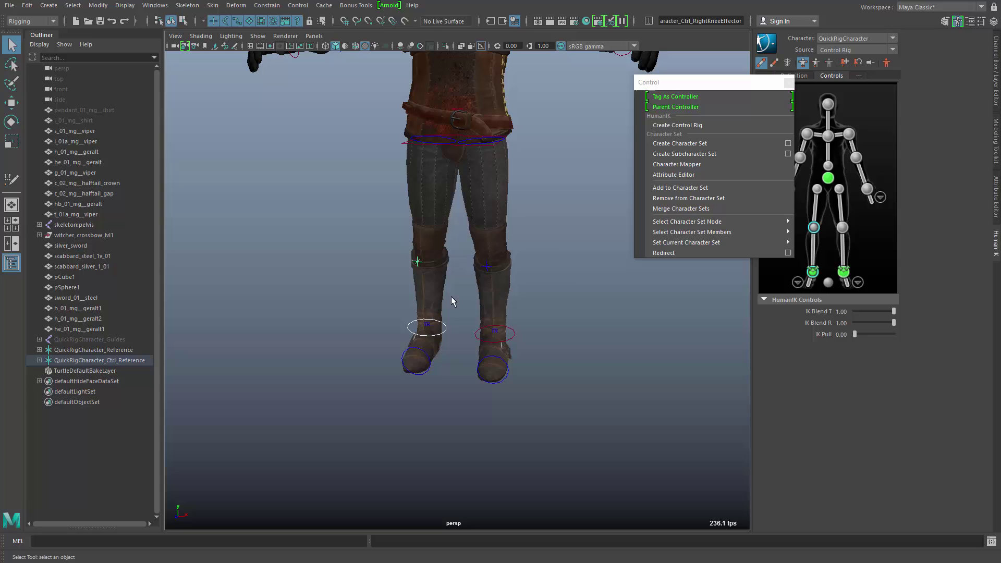
{"action": "left_click", "coordinate": [456, 330]}
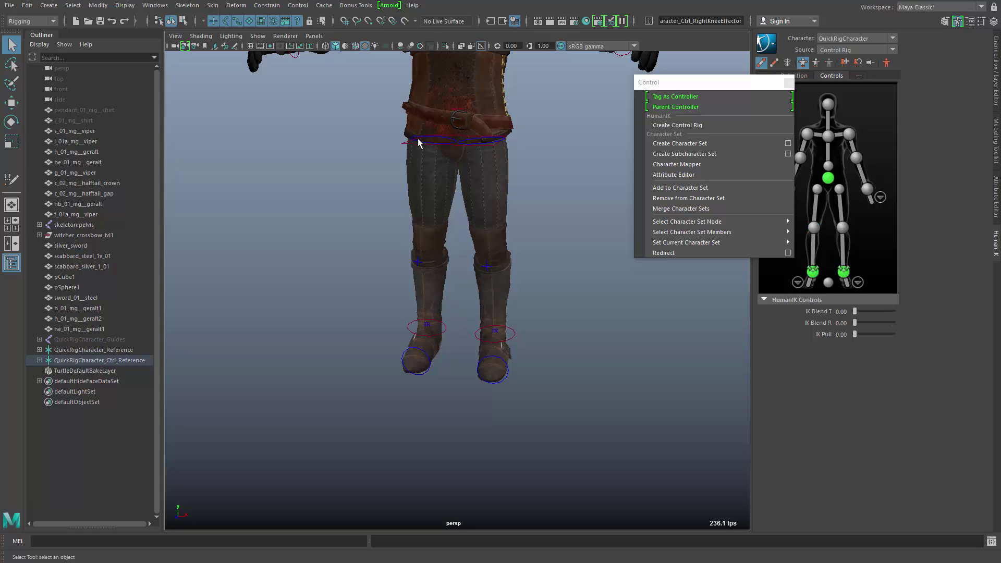
{"action": "left_click", "coordinate": [452, 140]}
{"action": "left_click", "coordinate": [431, 149]}
Add both hip effectors plus the Hips effector last, and parent them under the Hips controller
{"action": "left_click", "coordinate": [469, 142]}
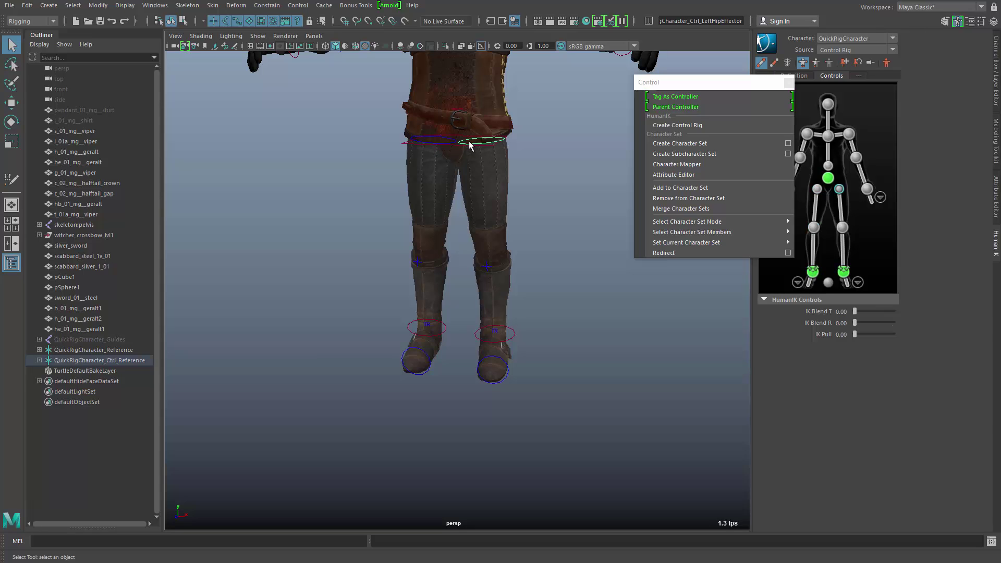
{"action": "left_click", "coordinate": [451, 141], "text": "shift"}
{"action": "left_click_drag", "start_coordinate": [453, 143], "coordinate": [480, 178], "text": "alt"}
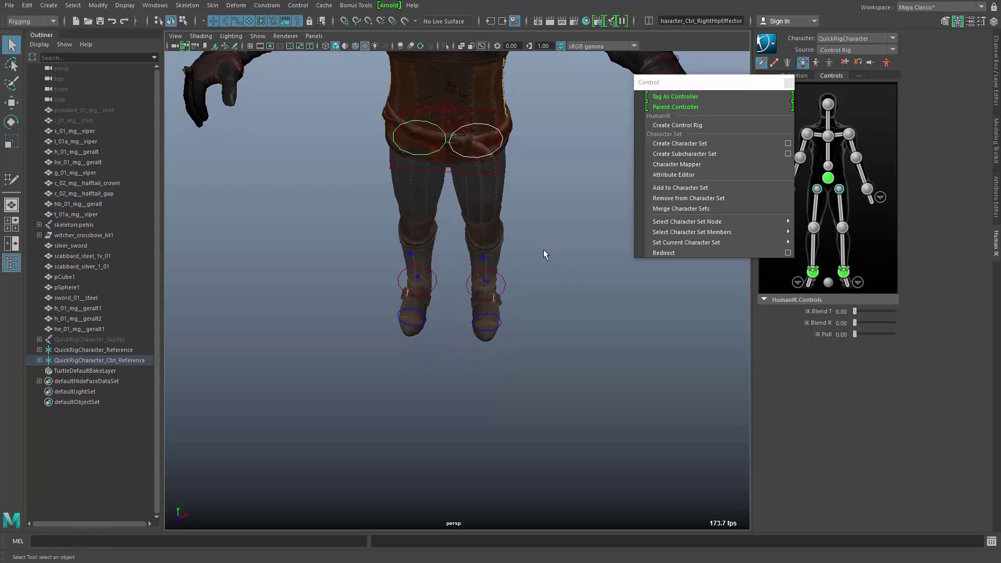
{"action": "left_click", "coordinate": [475, 167]}
{"action": "left_click_drag", "start_coordinate": [604, 301], "coordinate": [583, 285], "text": "alt"}
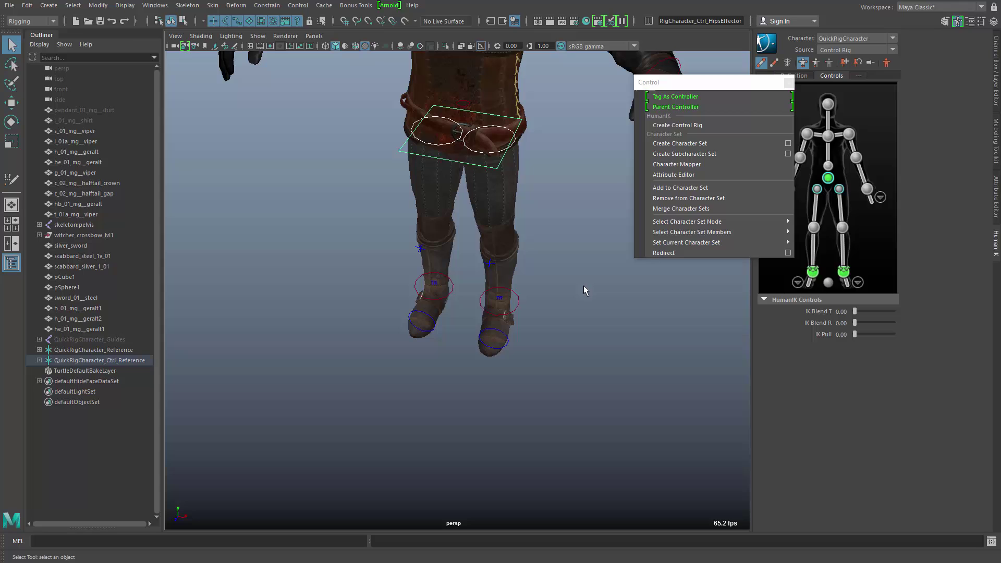
{"action": "left_click", "coordinate": [674, 107]}
{"action": "left_click", "coordinate": [788, 84]}
{"action": "scroll", "coordinate": [502, 196], "scroll_direction": "down", "scroll_amount": 3}
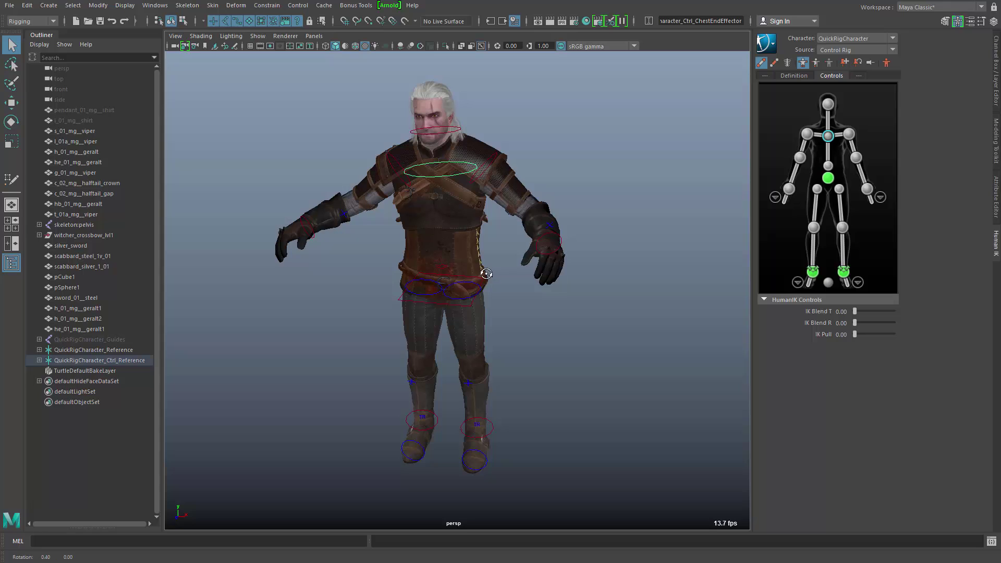
{"action": "left_click_drag", "start_coordinate": [480, 262], "coordinate": [485, 273], "text": "alt"}
{"action": "key", "text": "Right"}
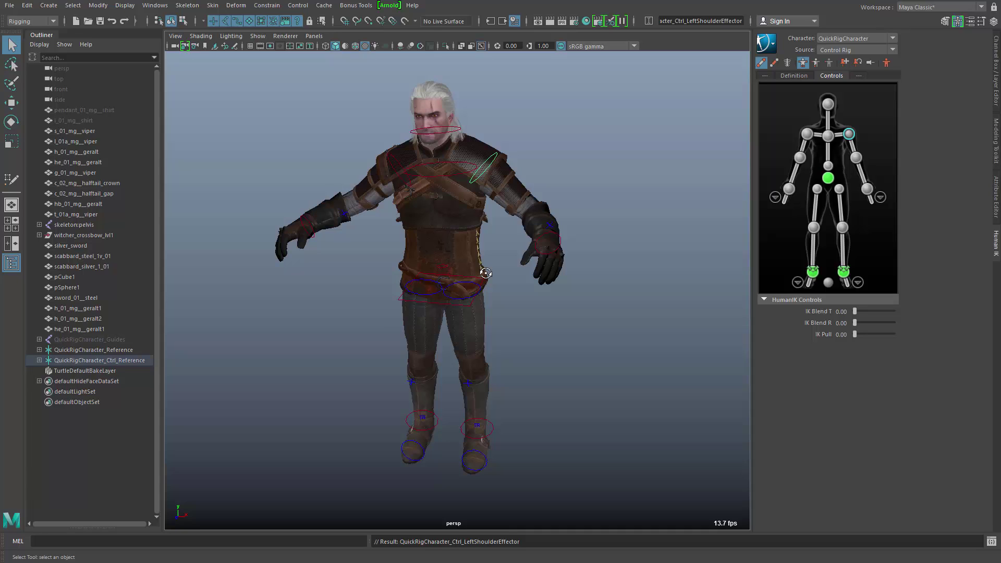
{"action": "key", "text": "Down"}
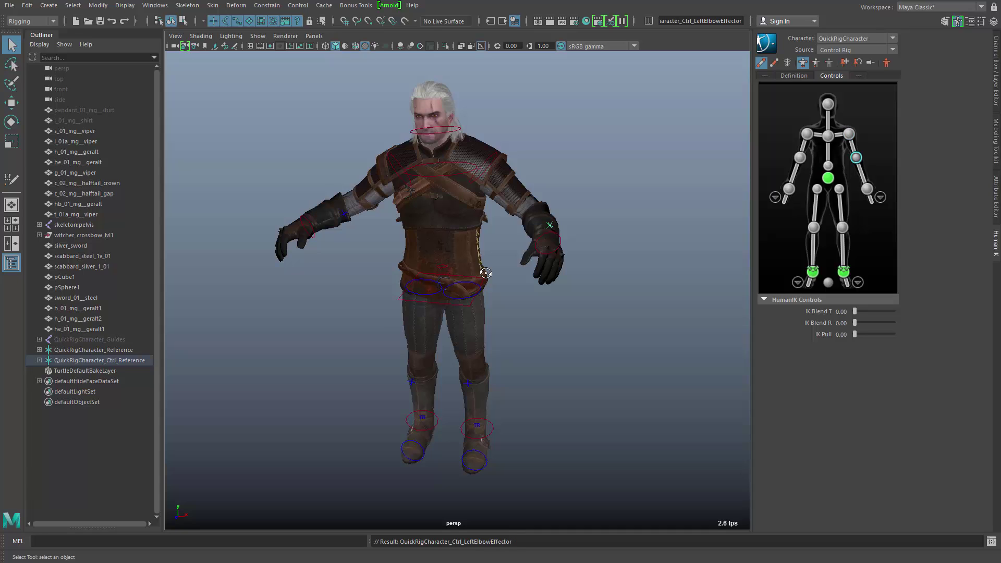
{"action": "key", "text": "Down"}
{"action": "right_click_drag", "start_coordinate": [535, 291], "coordinate": [627, 318], "text": "alt"}
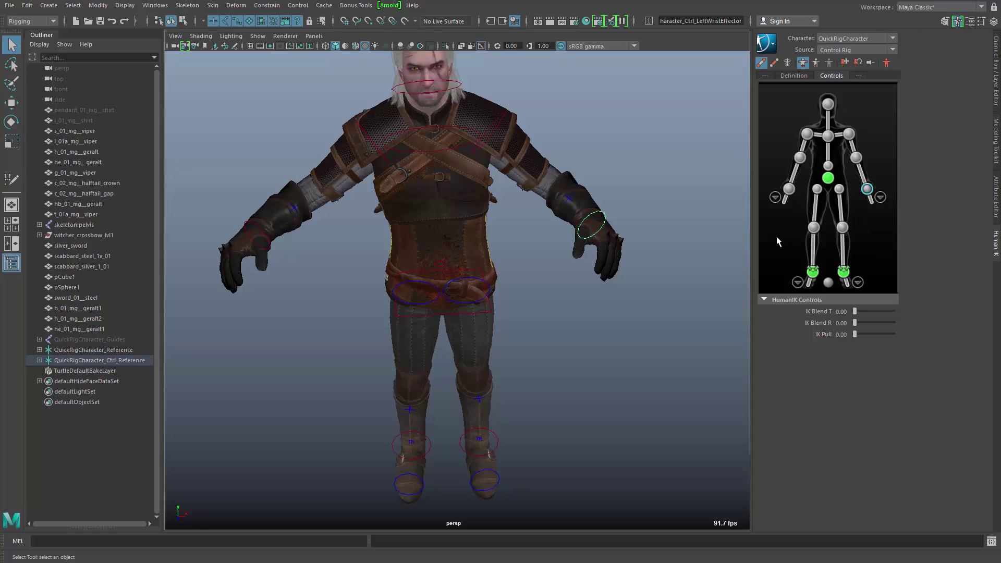
{"action": "key", "text": "Right"}
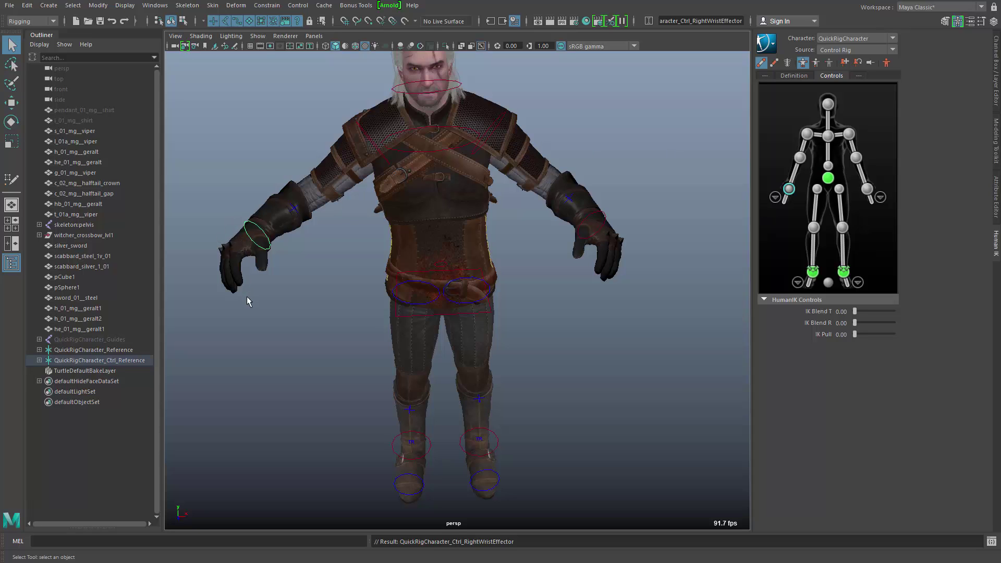
{"action": "key", "text": "Left"}
{"action": "key", "text": "Right"}
{"action": "key", "text": "Up"}
{"action": "key", "text": "Up"}
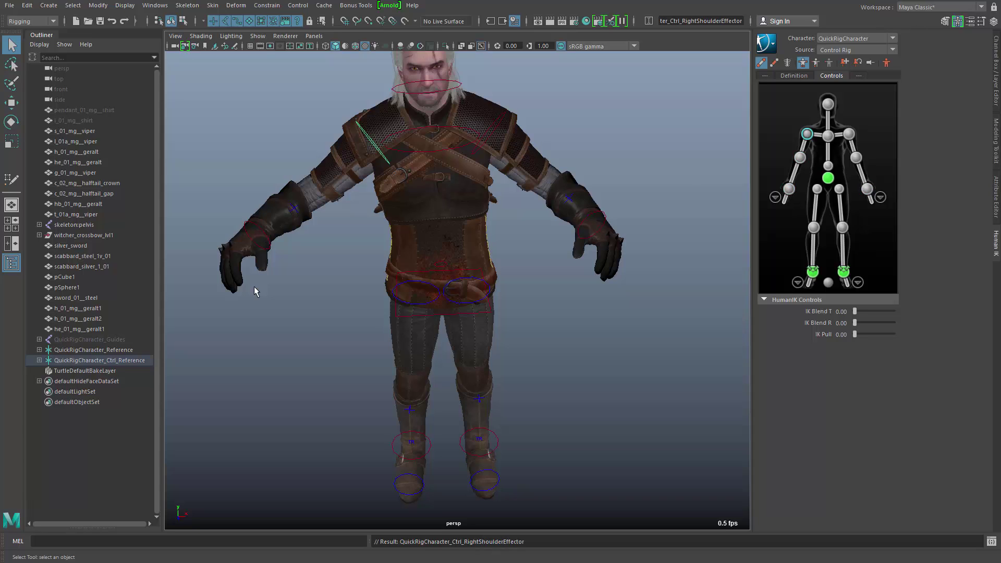
{"action": "key", "text": "Up"}
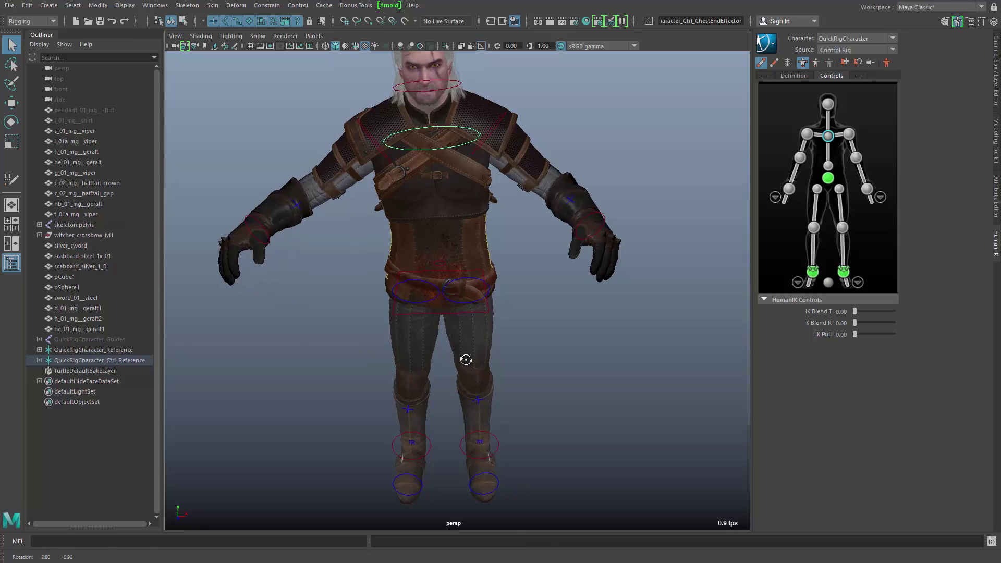
Apply Control > Tag As Controller to the chest effector and tumble the view to check it
{"action": "left_click", "coordinate": [299, 6]}
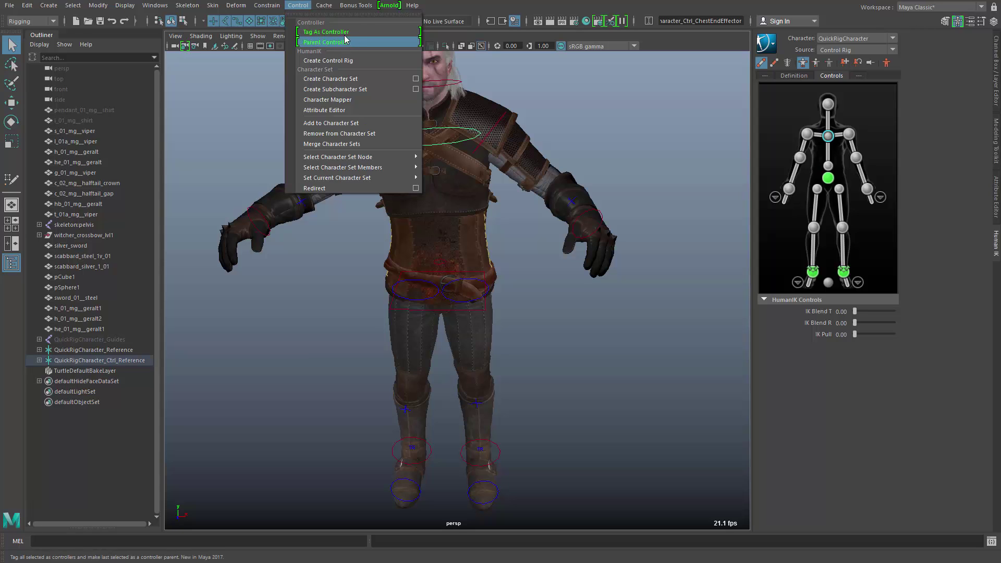
{"action": "left_click", "coordinate": [328, 33]}
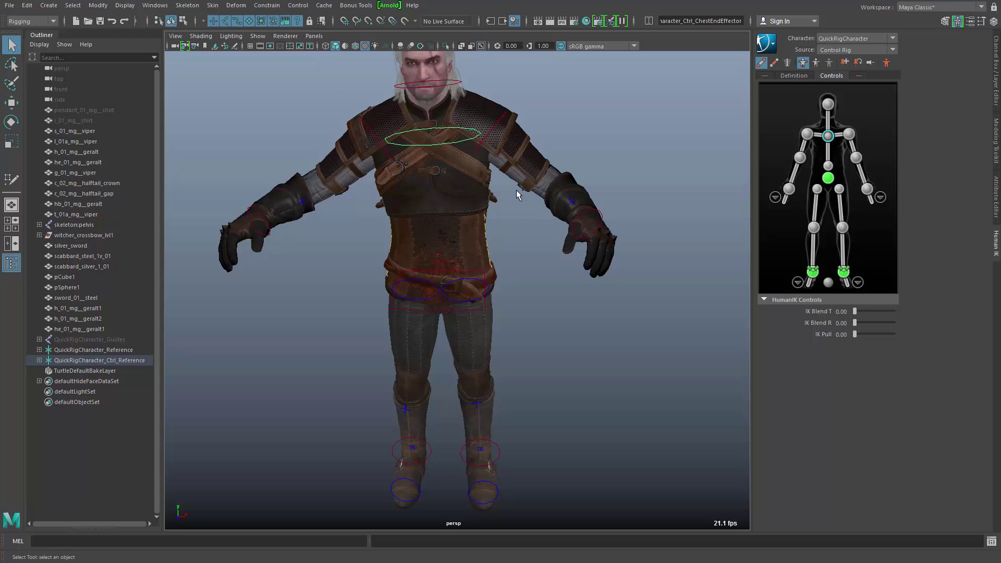
{"action": "left_click_drag", "start_coordinate": [498, 333], "coordinate": [514, 333], "text": "alt"}
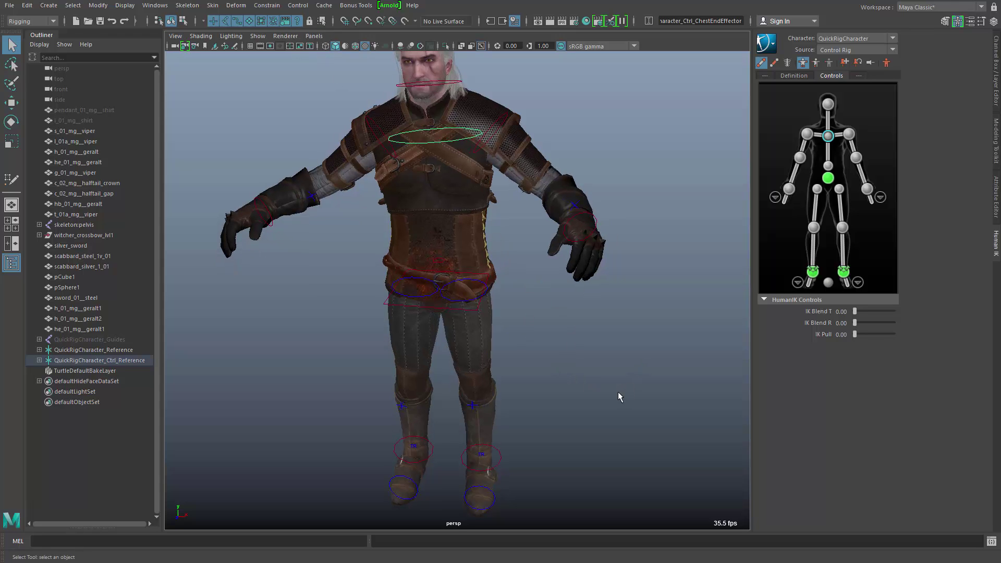
{"action": "left_click_drag", "start_coordinate": [619, 407], "coordinate": [588, 375], "text": "alt"}
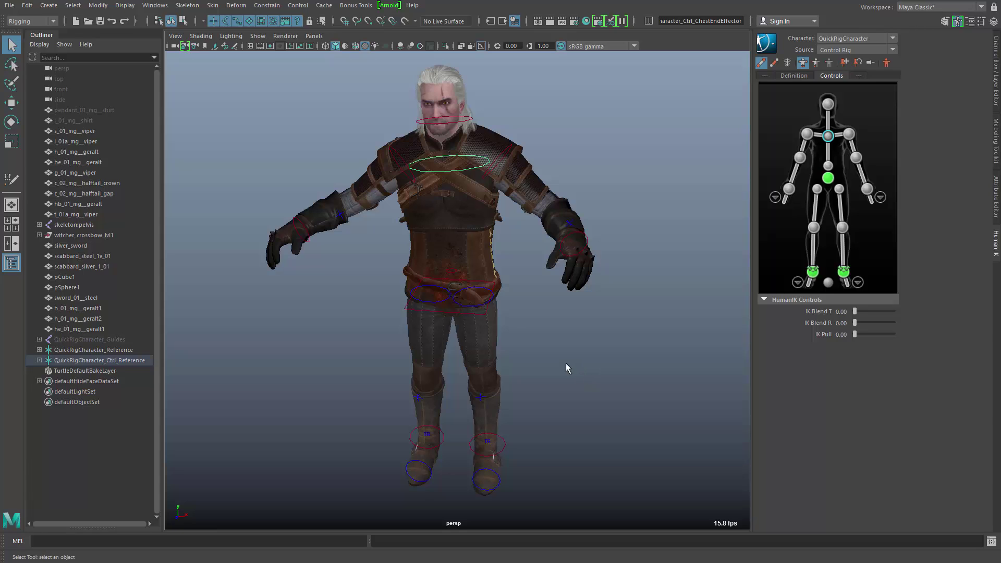